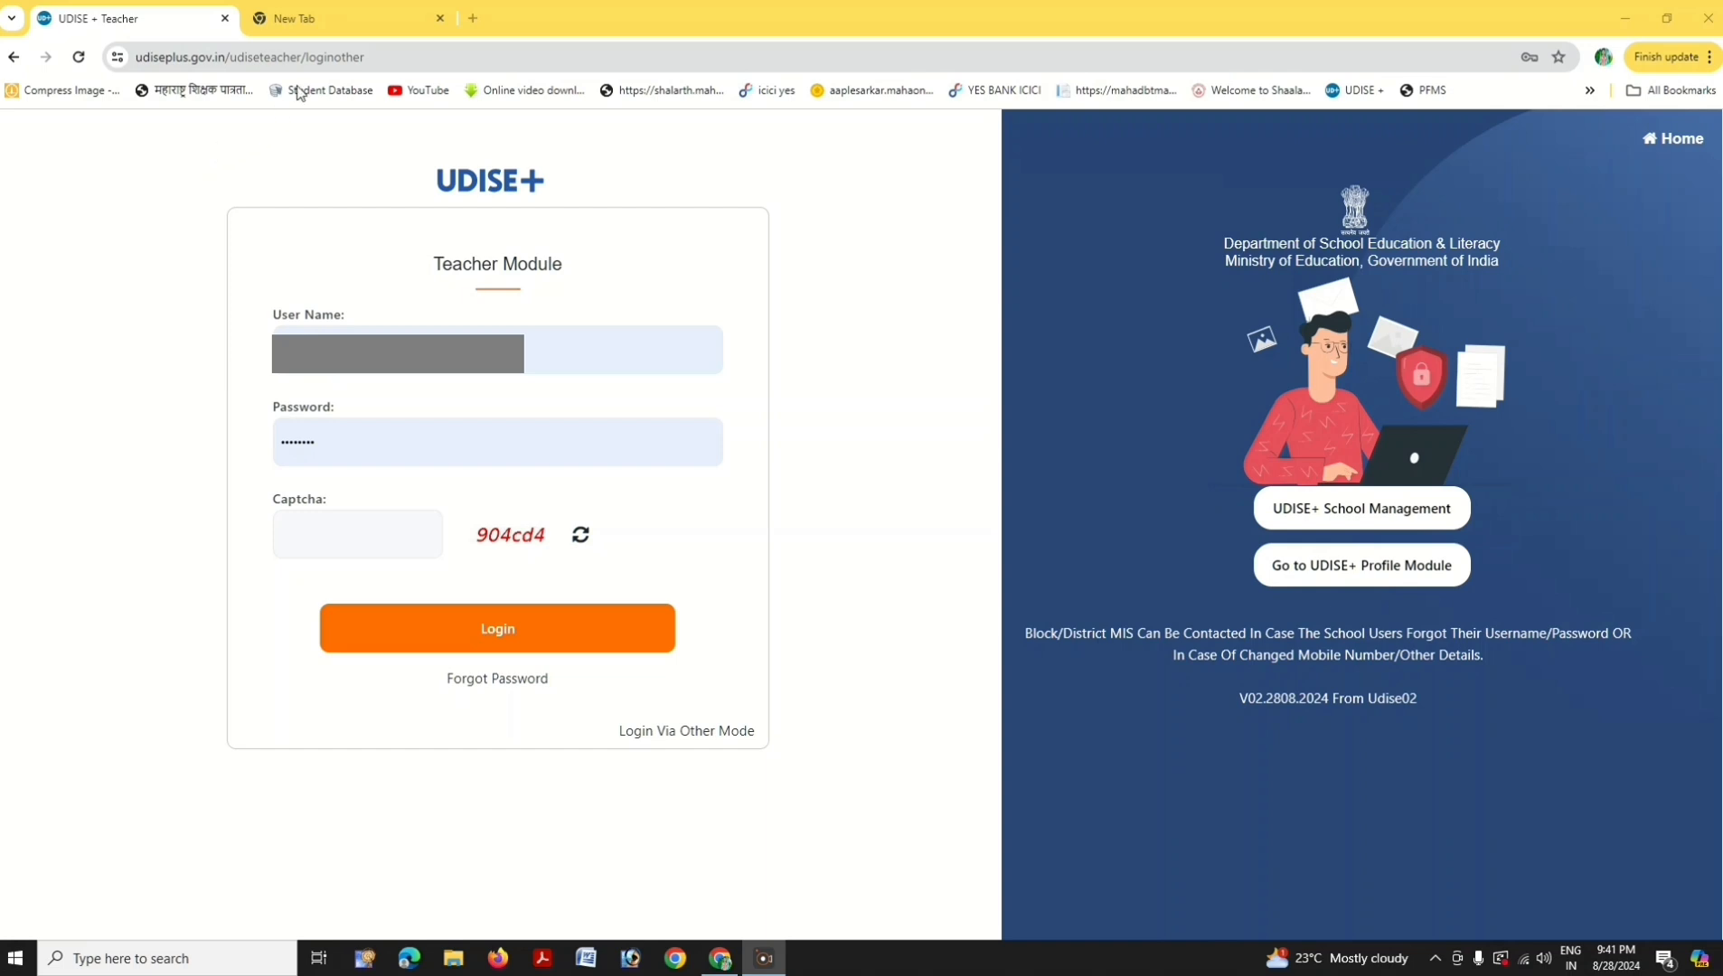
# - Search Google for "udise plus" in the empty browser tab and open the UDISE + Teacher result
pyautogui.click(352, 16)
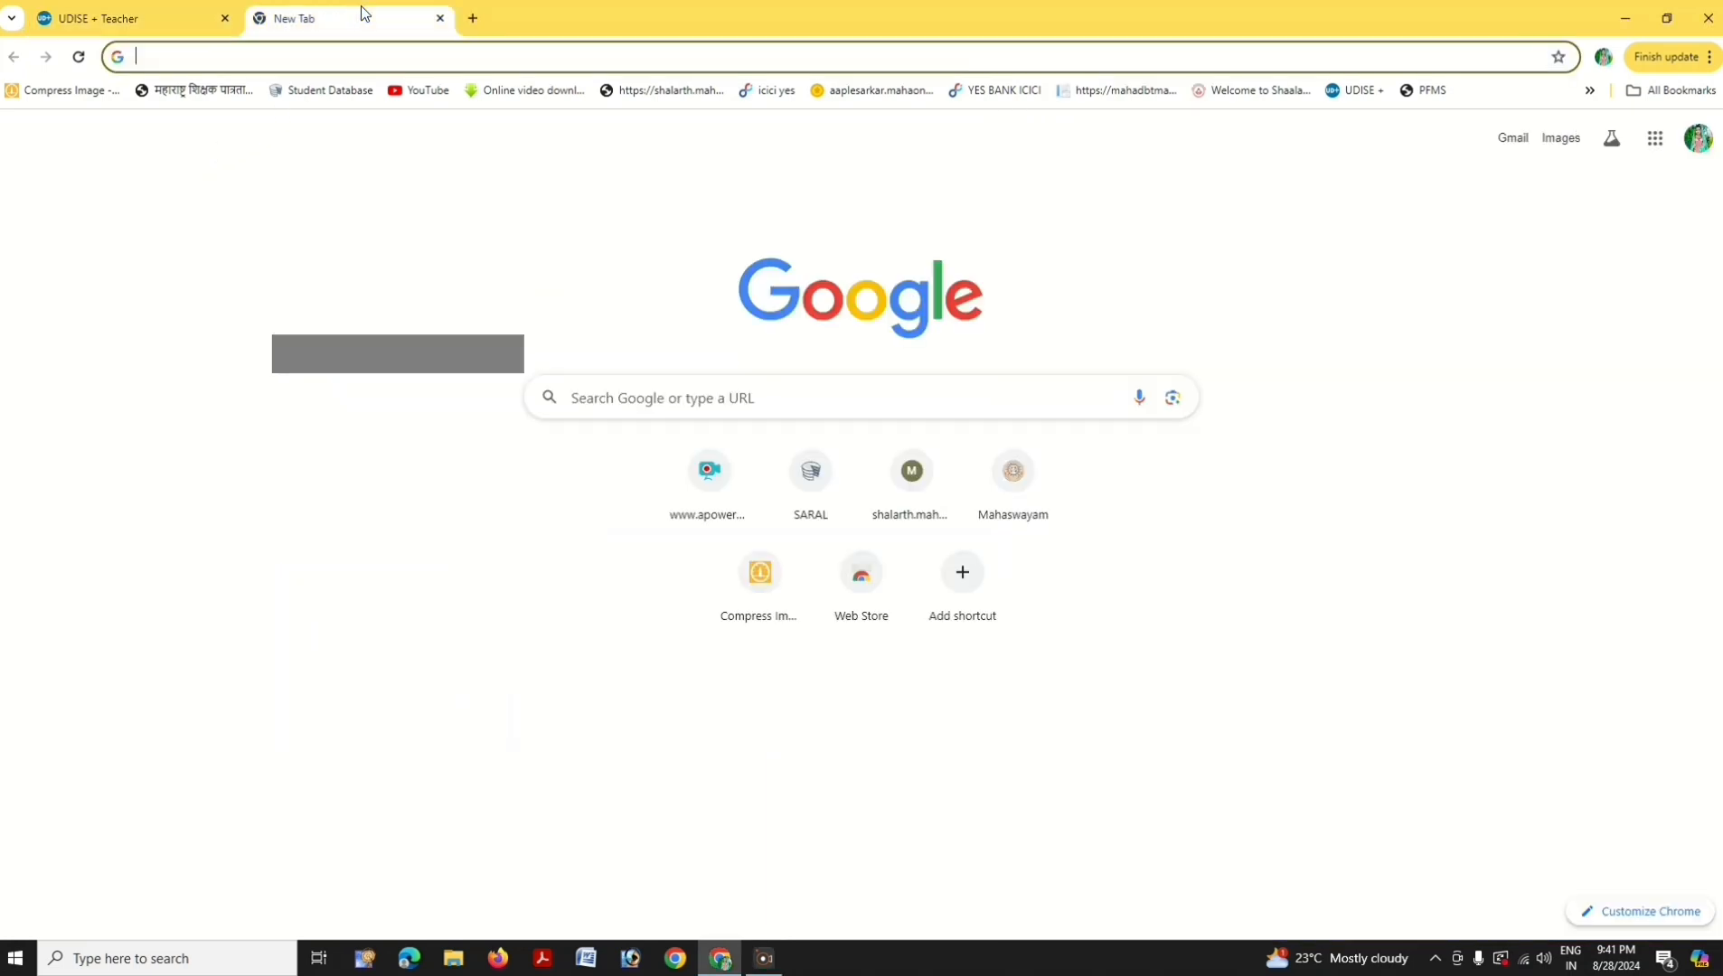
pyautogui.click(627, 396)
pyautogui.click(617, 443)
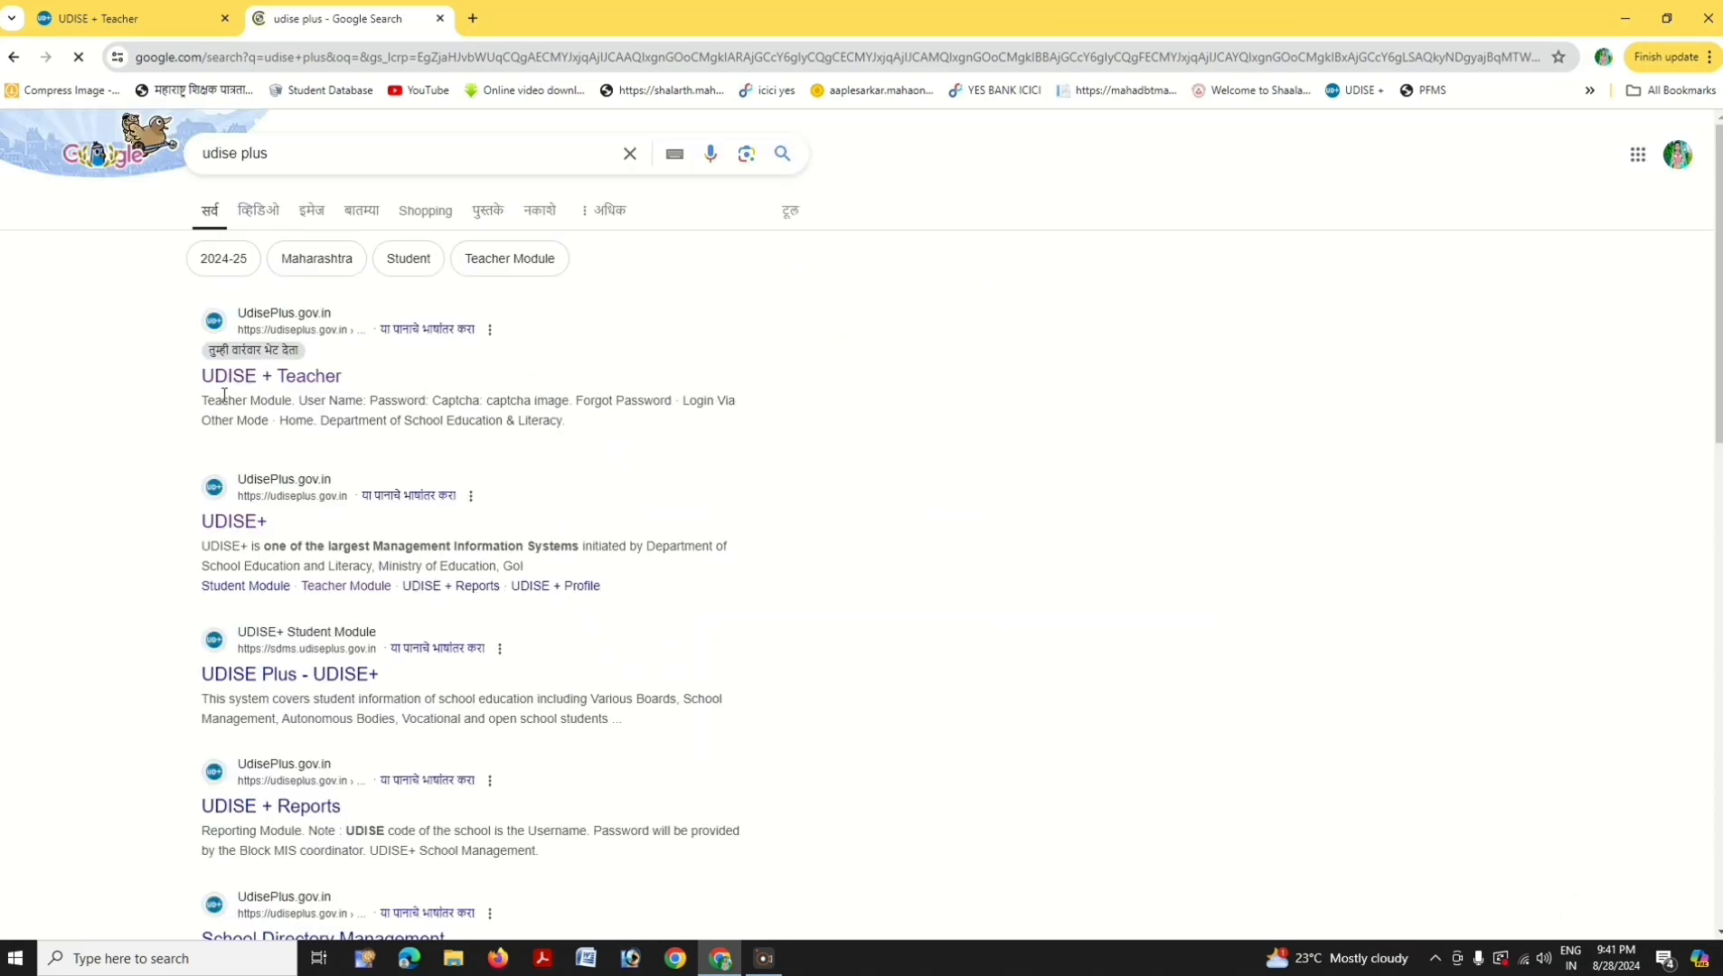
pyautogui.click(301, 386)
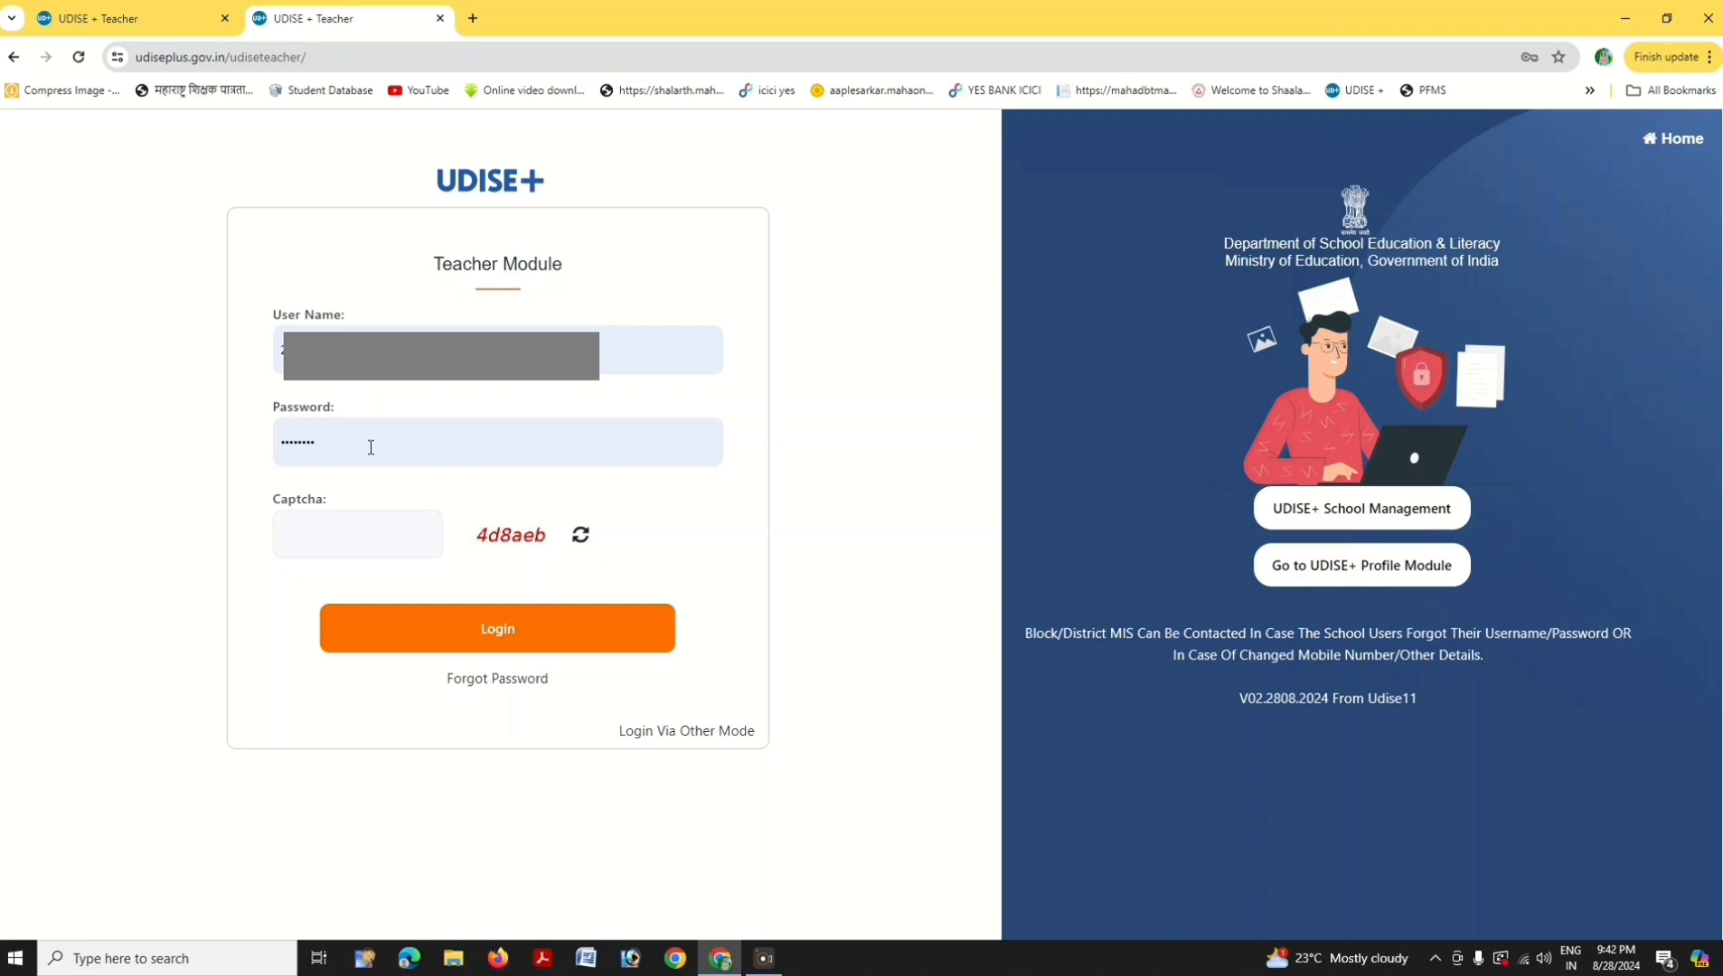
# - Enter the displayed captcha code and log in to the Teacher Module with the prefilled credentials
pyautogui.click(374, 546)
pyautogui.write('4d8aeb')
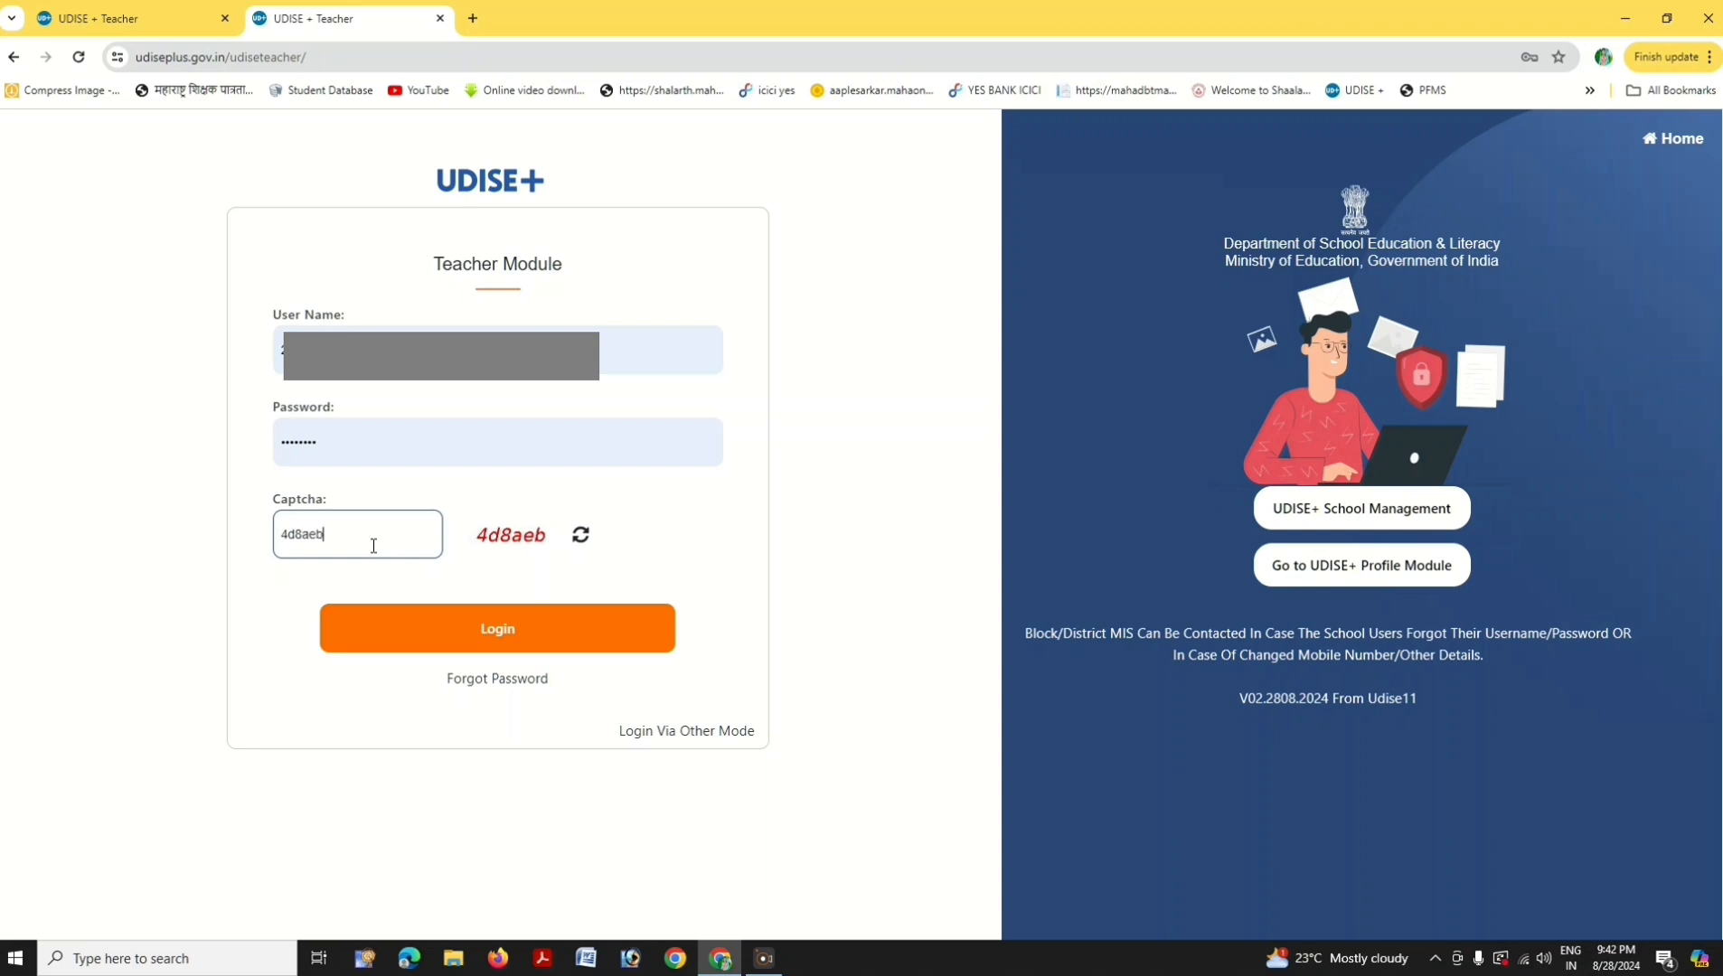
pyautogui.click(446, 643)
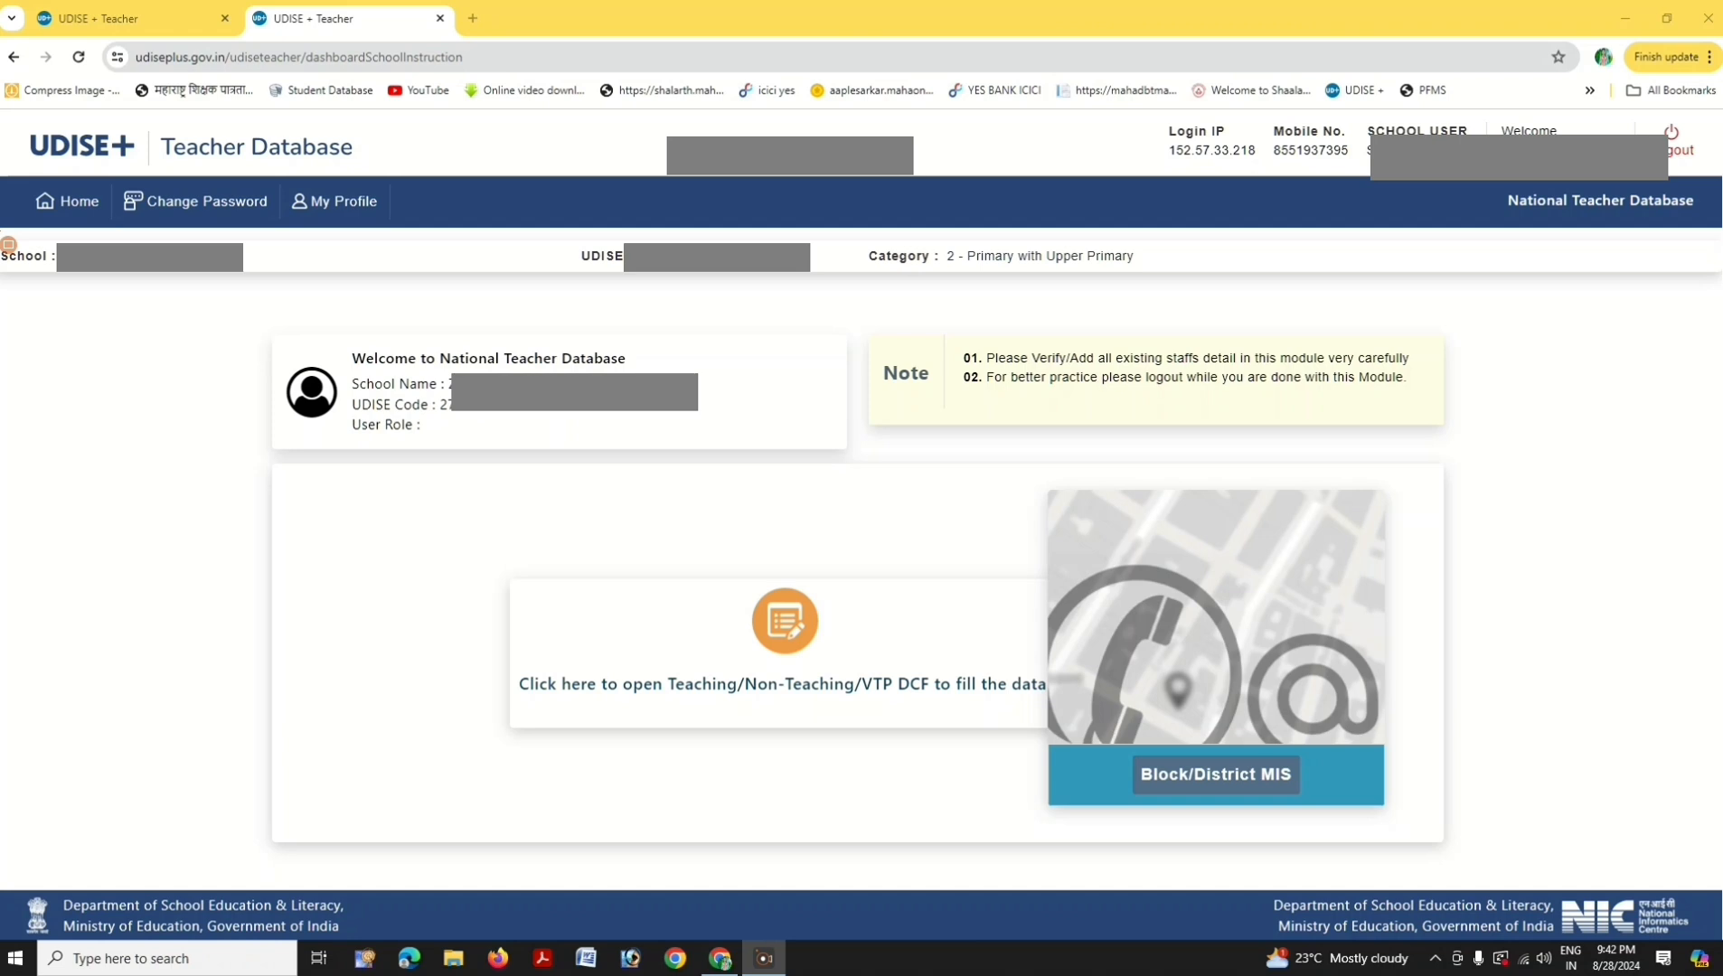
pyautogui.moveTo(0, 231); pyautogui.dragTo(242, 271)
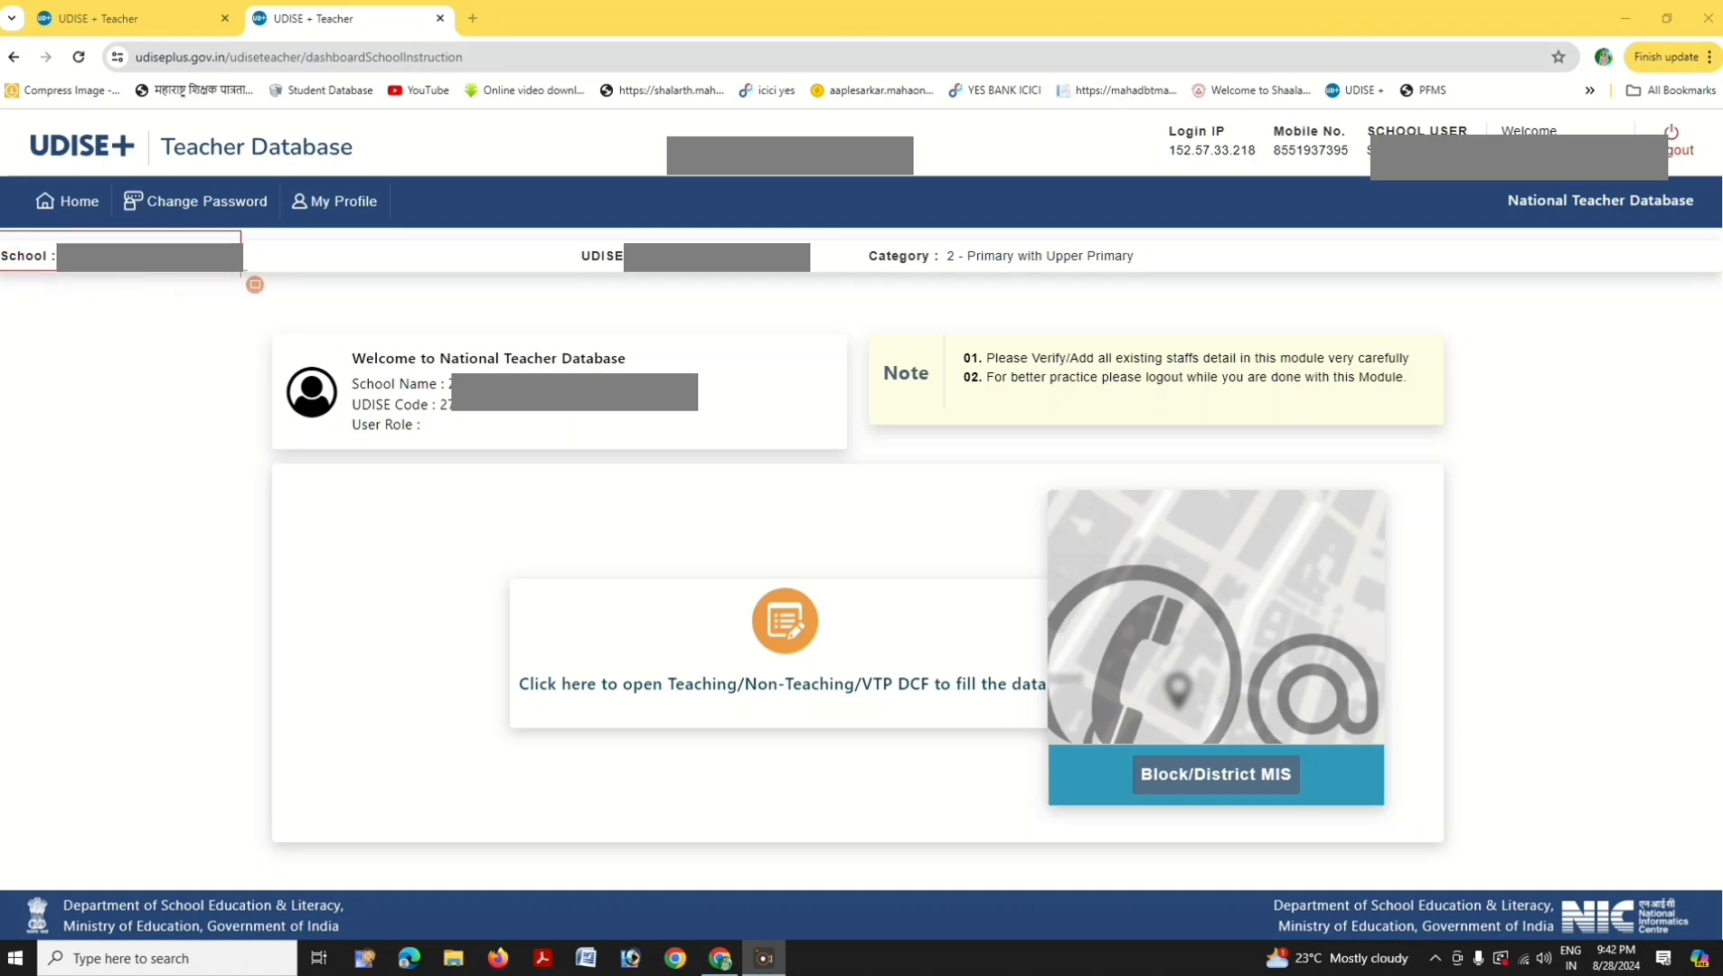
pyautogui.moveTo(568, 227)
pyautogui.mouseDown()
pyautogui.moveTo(609, 267)
pyautogui.moveTo(789, 279)
pyautogui.mouseUp()
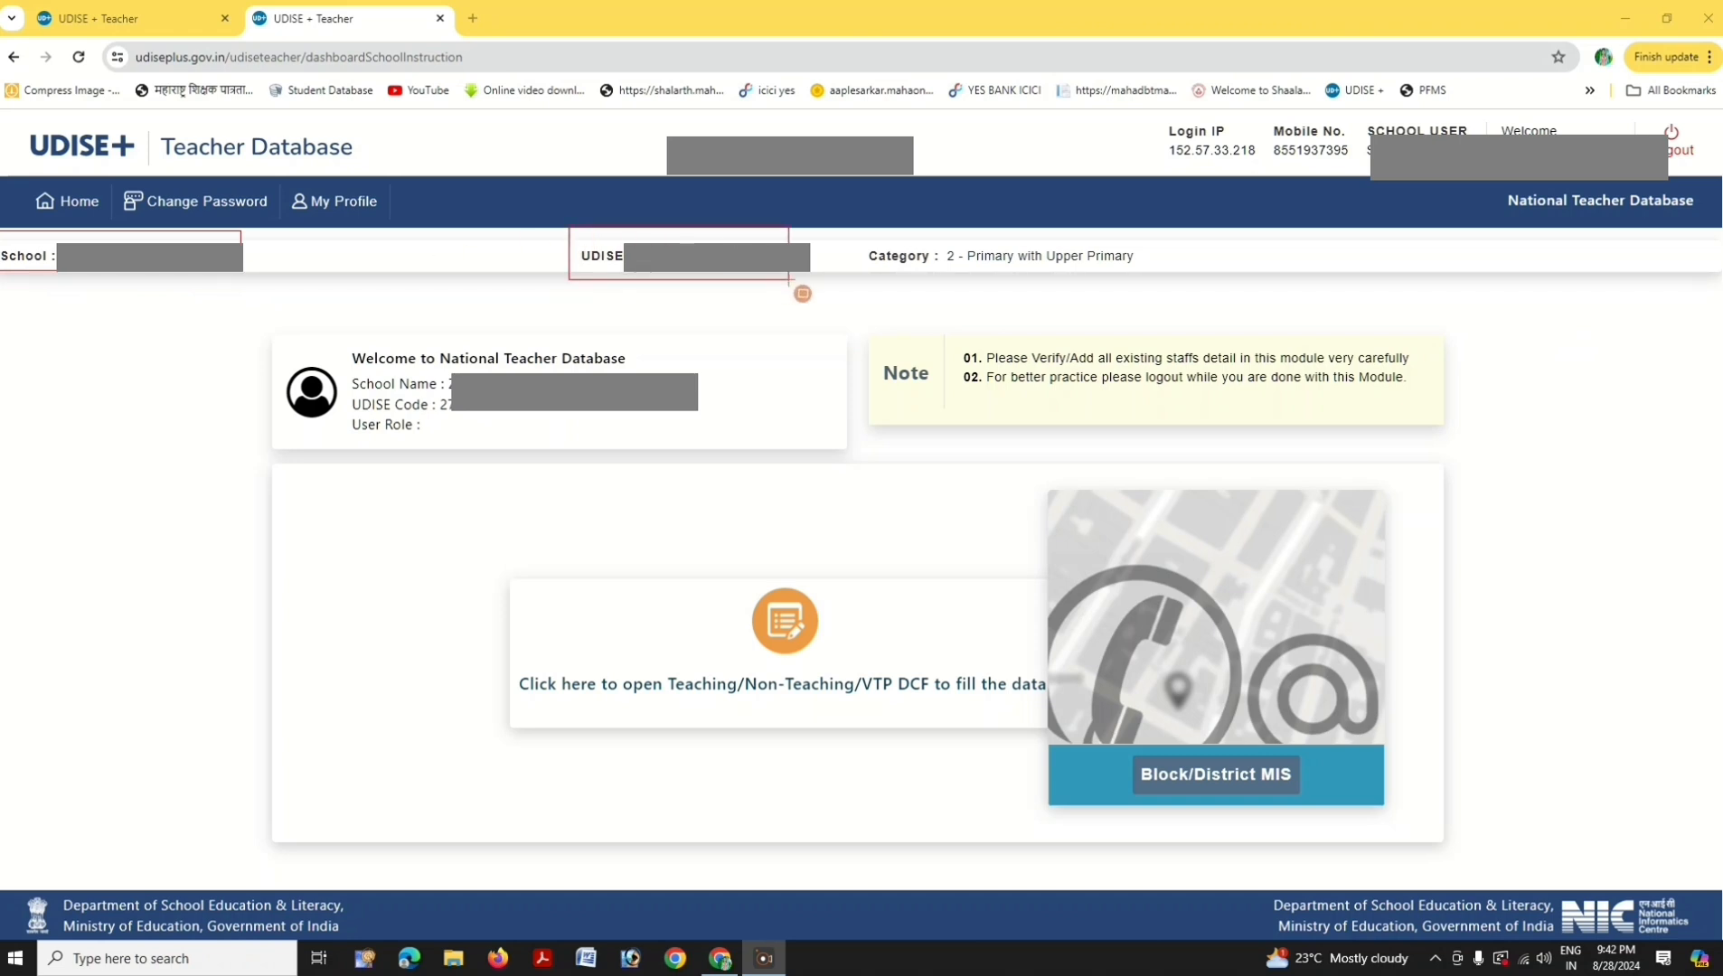
pyautogui.moveTo(852, 226)
pyautogui.mouseDown()
pyautogui.moveTo(863, 257)
pyautogui.moveTo(1183, 277)
pyautogui.mouseUp()
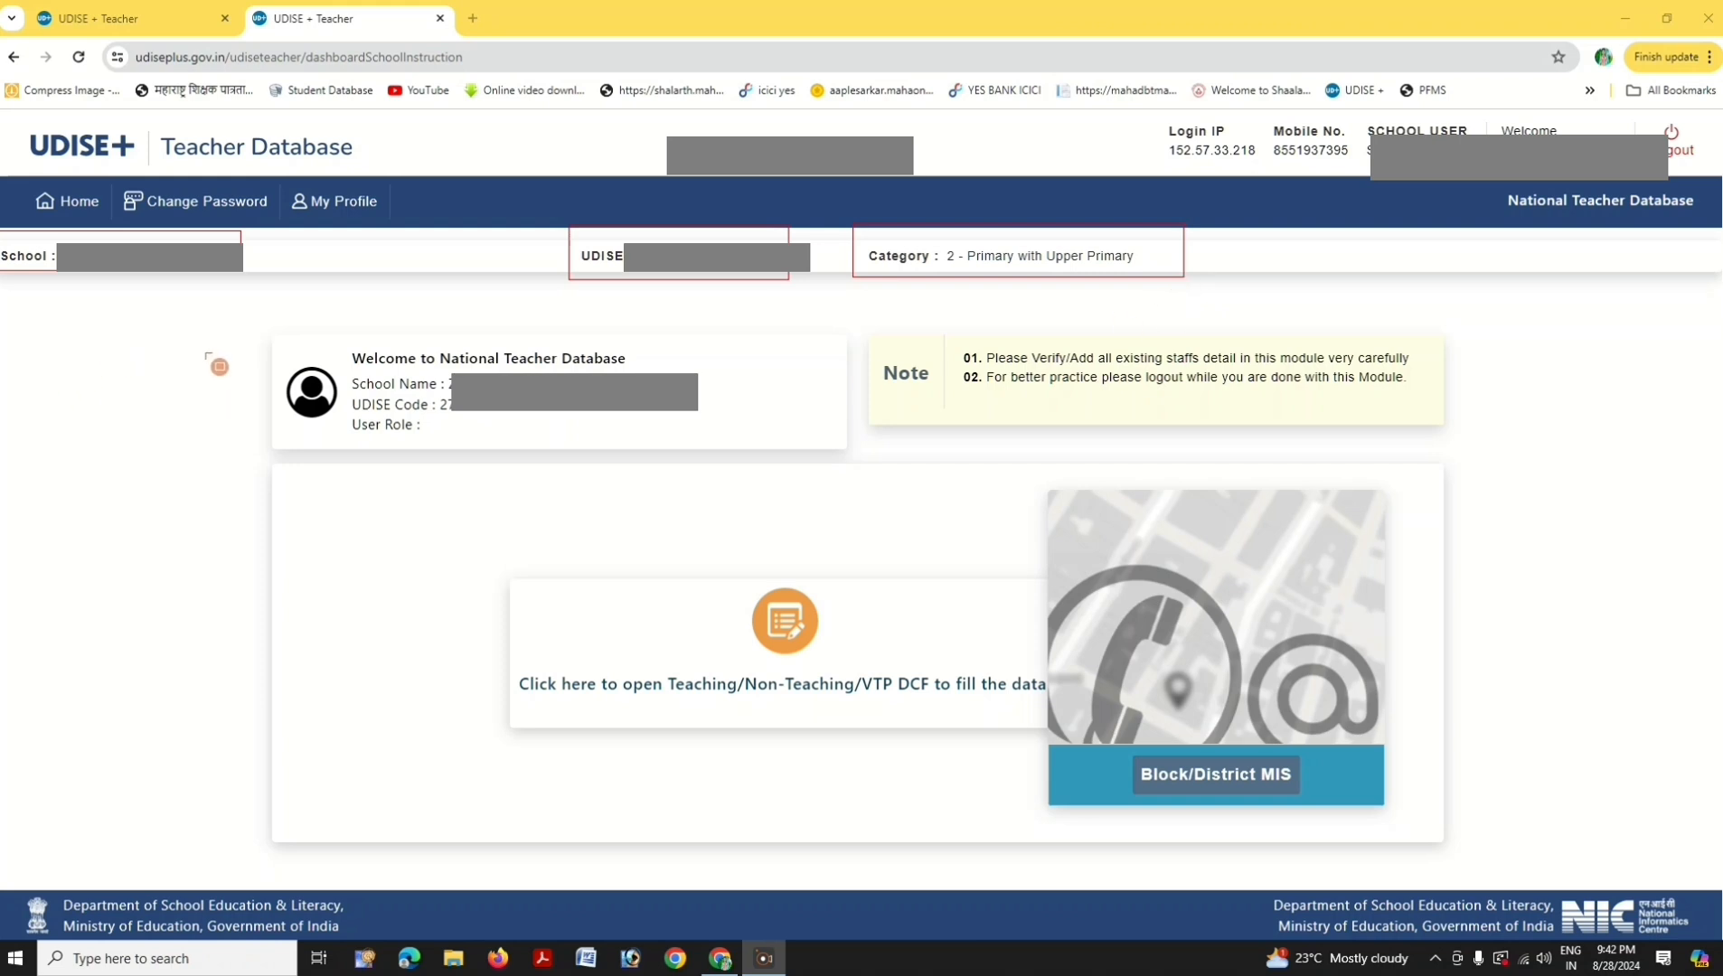
pyautogui.moveTo(231, 324)
pyautogui.mouseDown()
pyautogui.moveTo(237, 412)
pyautogui.moveTo(344, 445)
pyautogui.moveTo(696, 440)
pyautogui.moveTo(692, 456)
pyautogui.mouseUp()
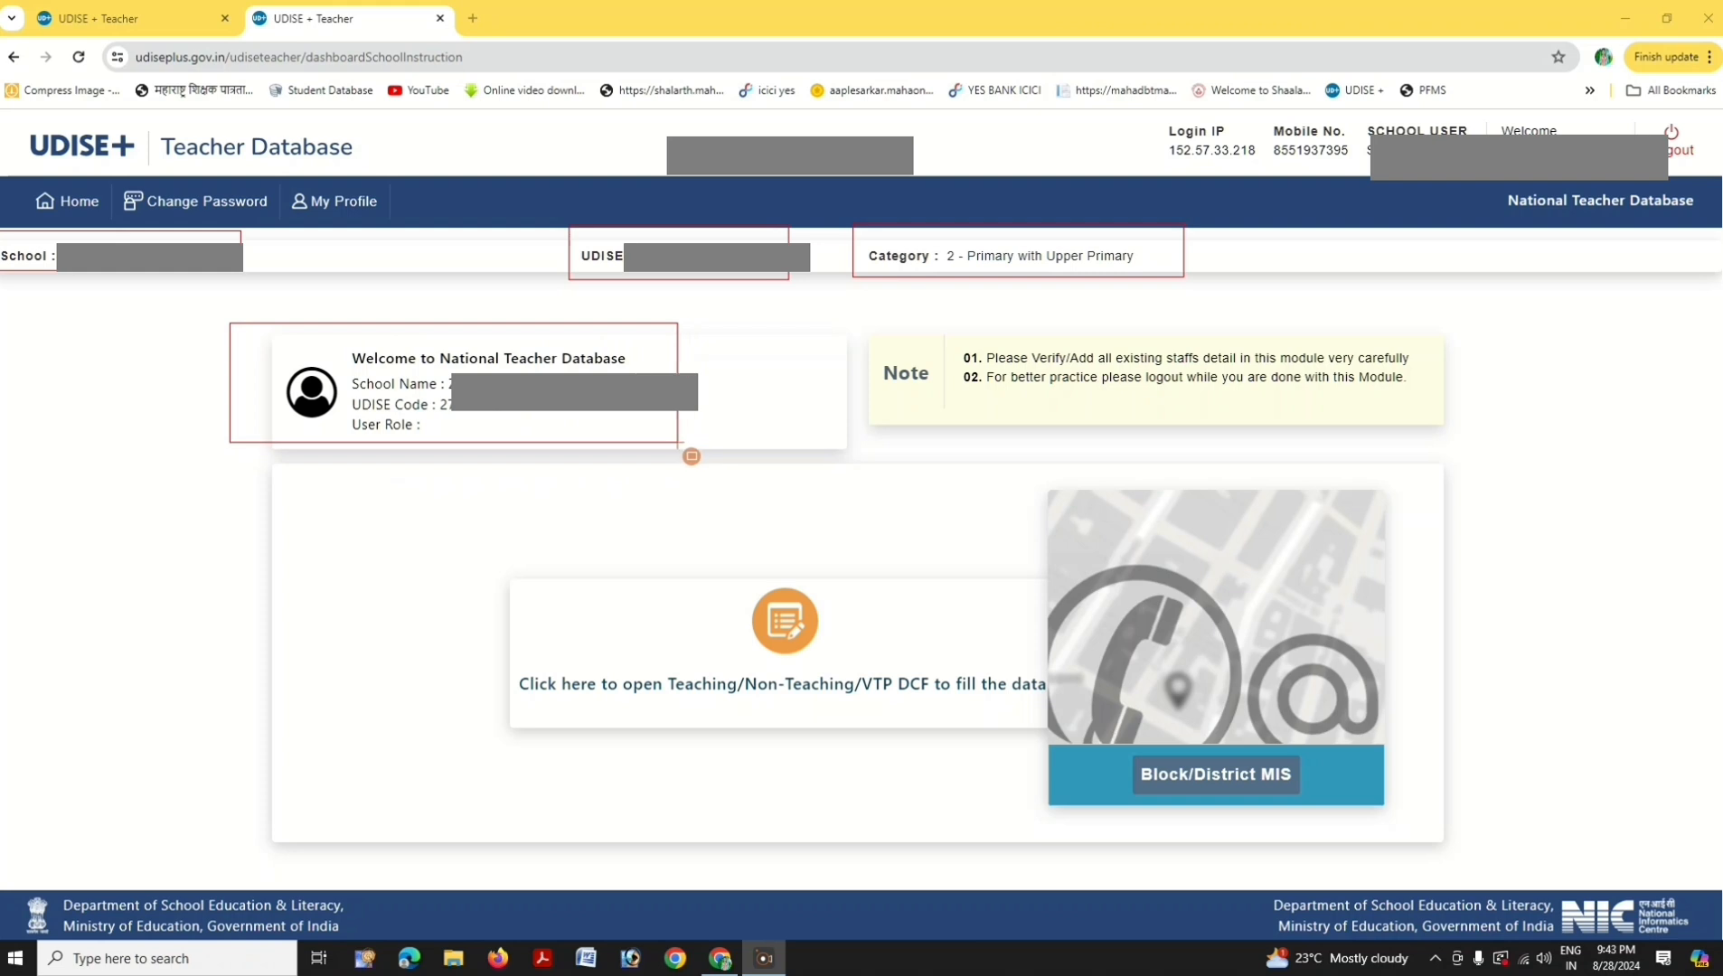
pyautogui.moveTo(500, 553)
pyautogui.mouseDown()
pyautogui.moveTo(508, 754)
pyautogui.moveTo(1069, 749)
pyautogui.mouseUp()
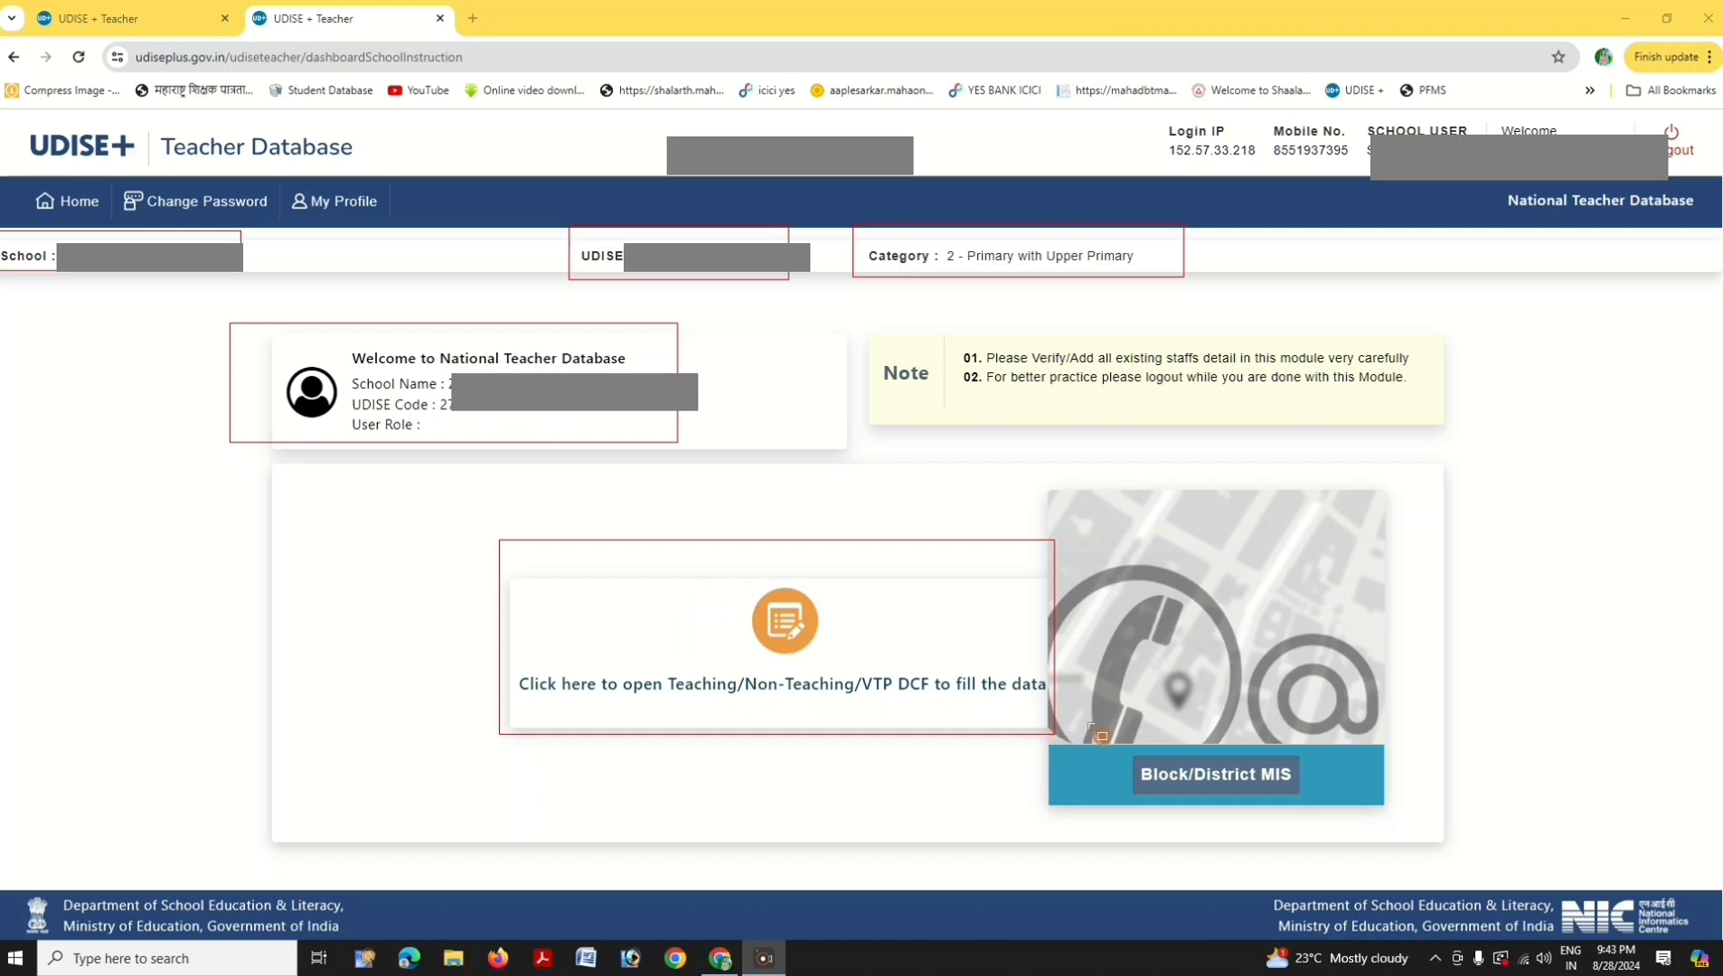
pyautogui.hotkey('ctrl', 'z')
pyautogui.hotkey('ctrl', 'z')
pyautogui.hotkey('ctrl', 'z')
pyautogui.hotkey('ctrl', 'z')
pyautogui.hotkey('ctrl', 'z')
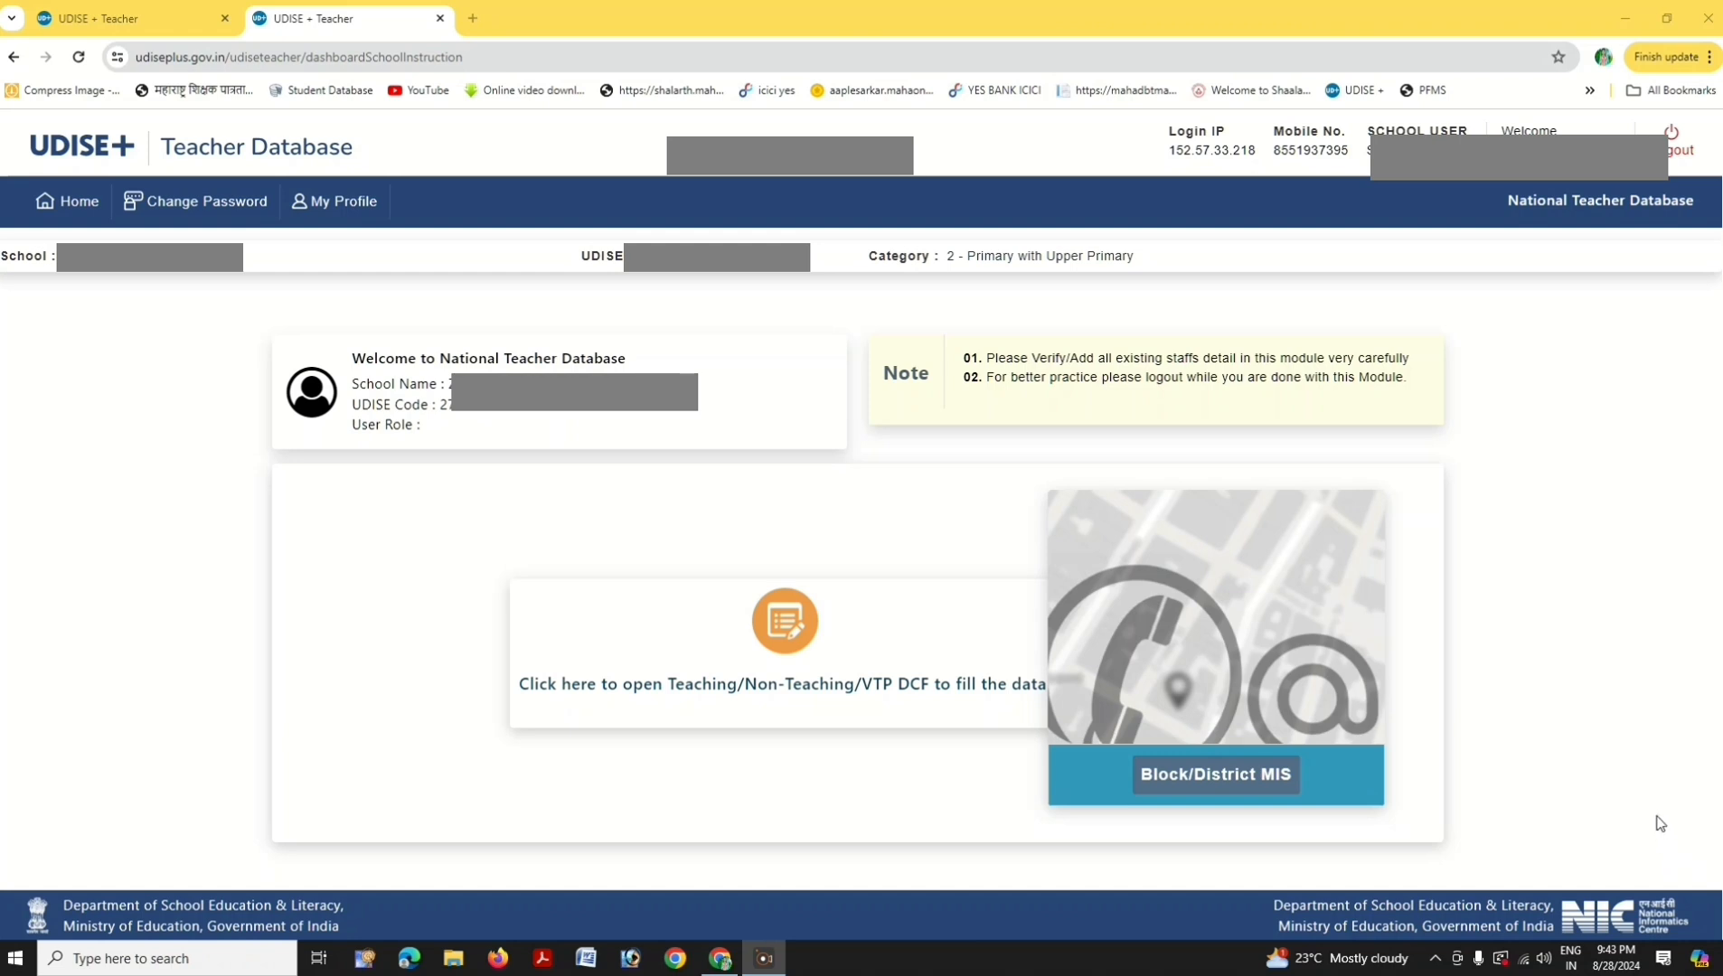
# - Open the Teaching/Non-Teaching/VTP DCF to fill in the school's staff data
pyautogui.click(686, 695)
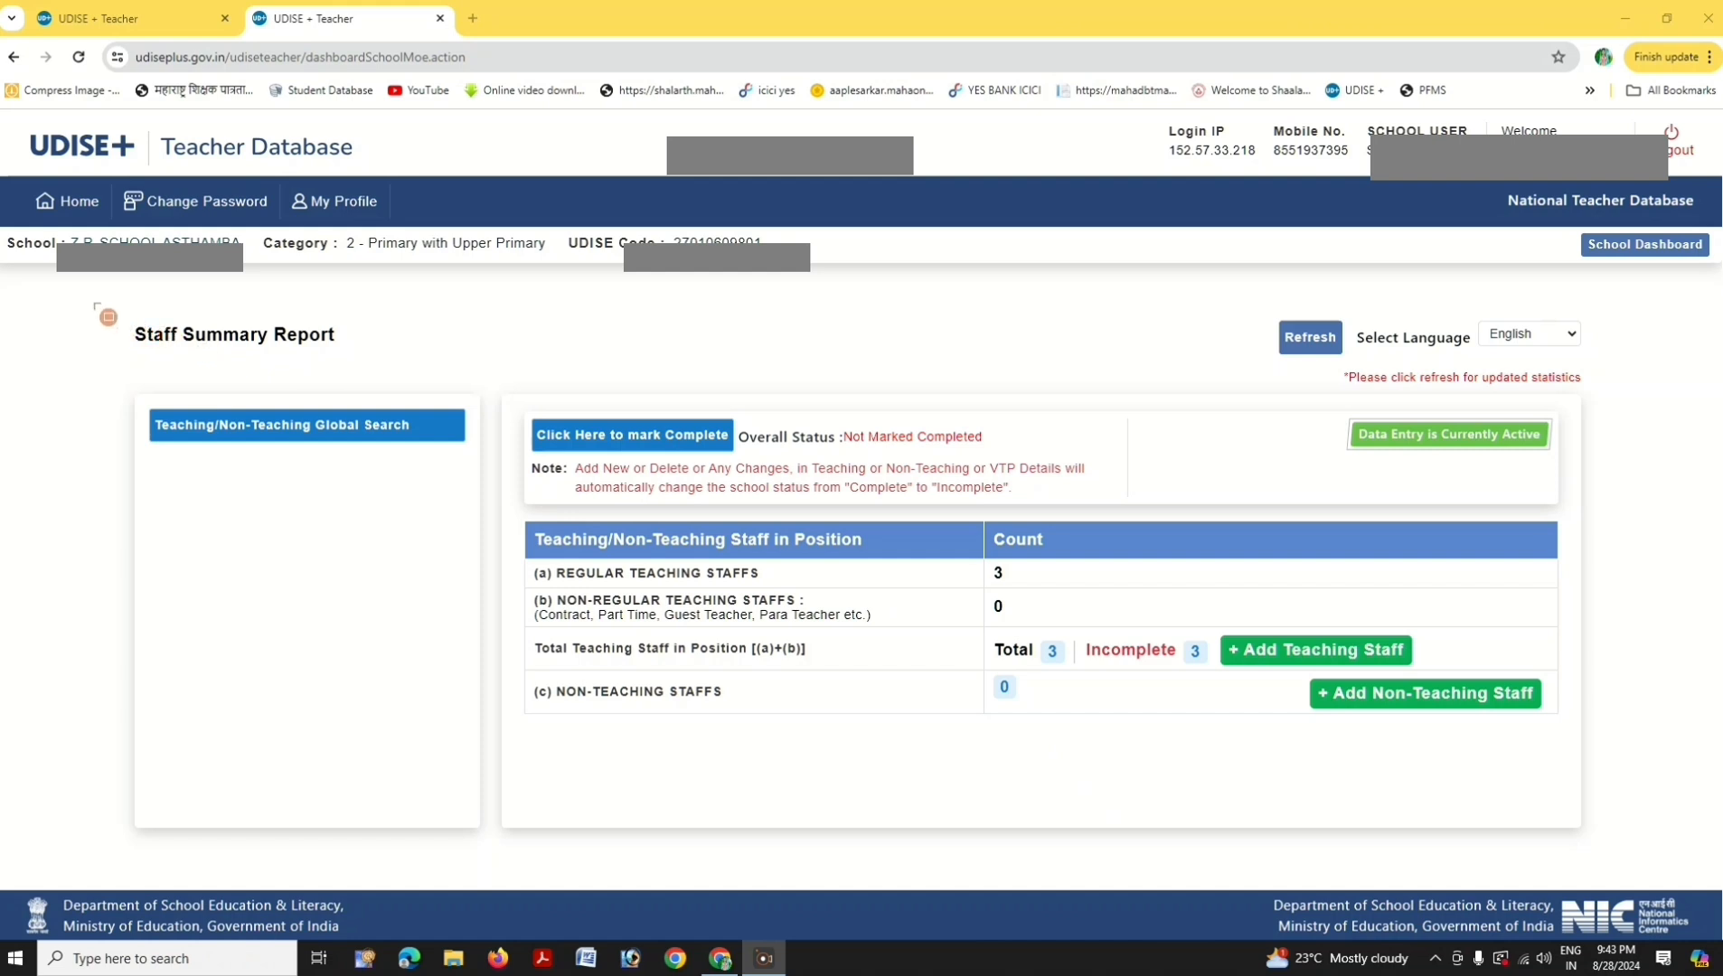
pyautogui.moveTo(108, 302)
pyautogui.mouseDown()
pyautogui.moveTo(114, 347)
pyautogui.moveTo(342, 360)
pyautogui.mouseUp()
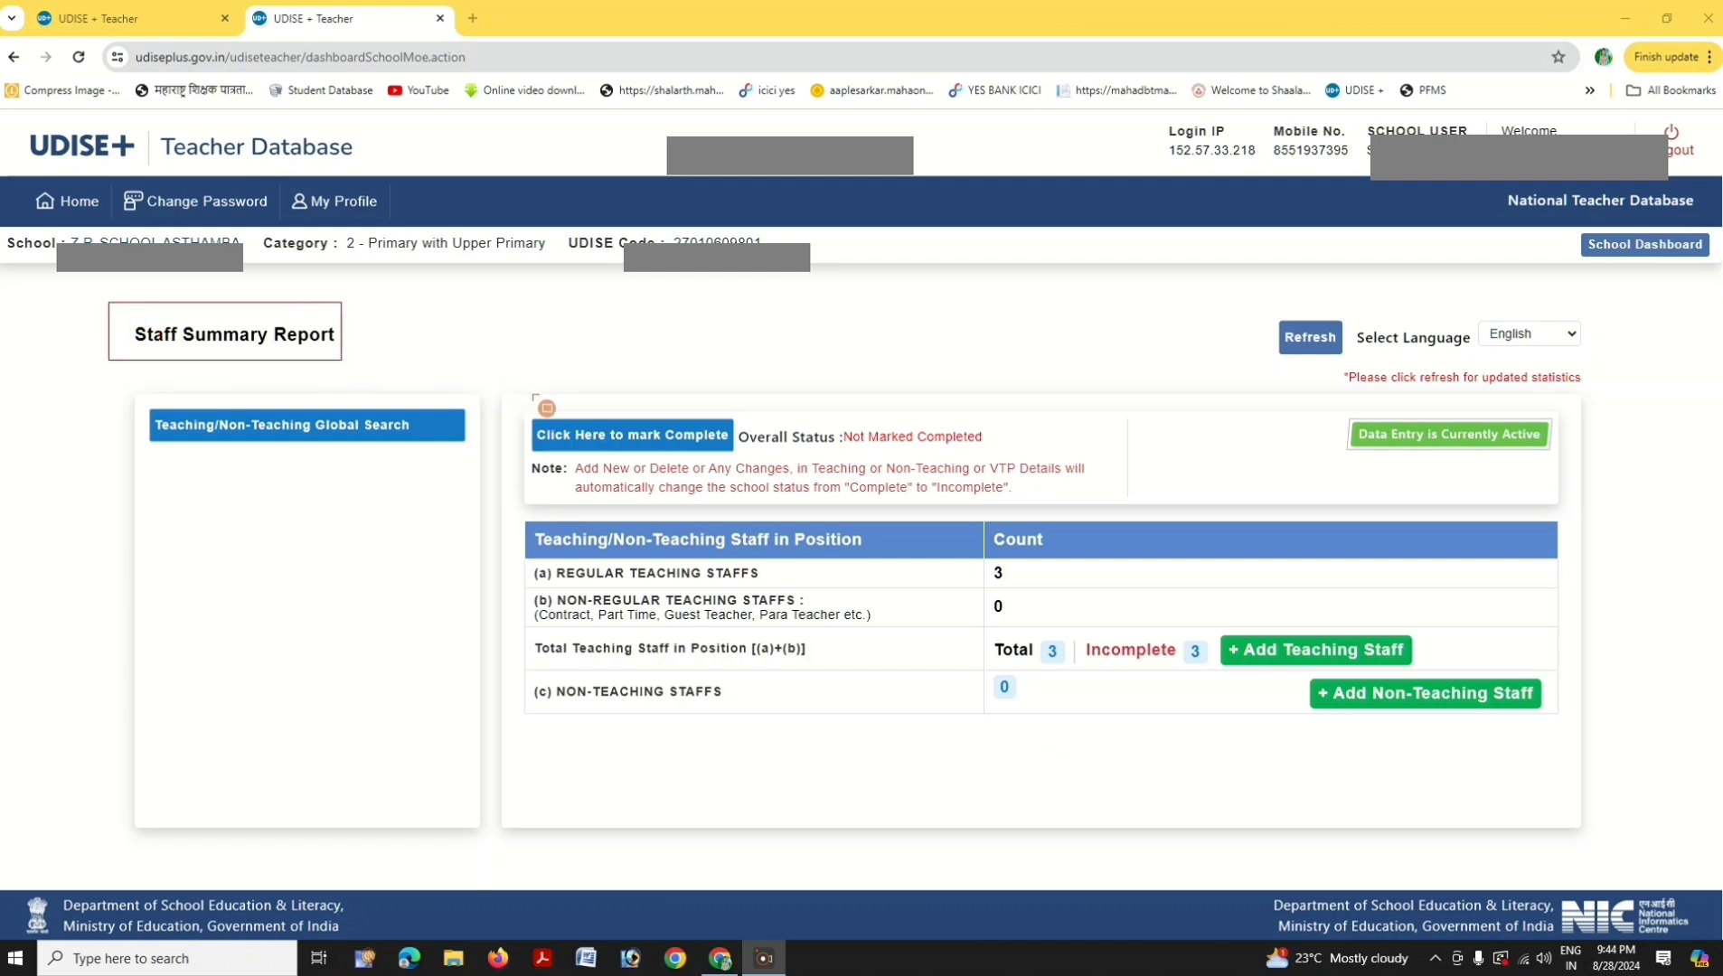
pyautogui.moveTo(747, 430)
pyautogui.mouseDown()
pyautogui.moveTo(759, 458)
pyautogui.moveTo(844, 469)
pyautogui.moveTo(856, 443)
pyautogui.moveTo(1012, 466)
pyautogui.mouseUp()
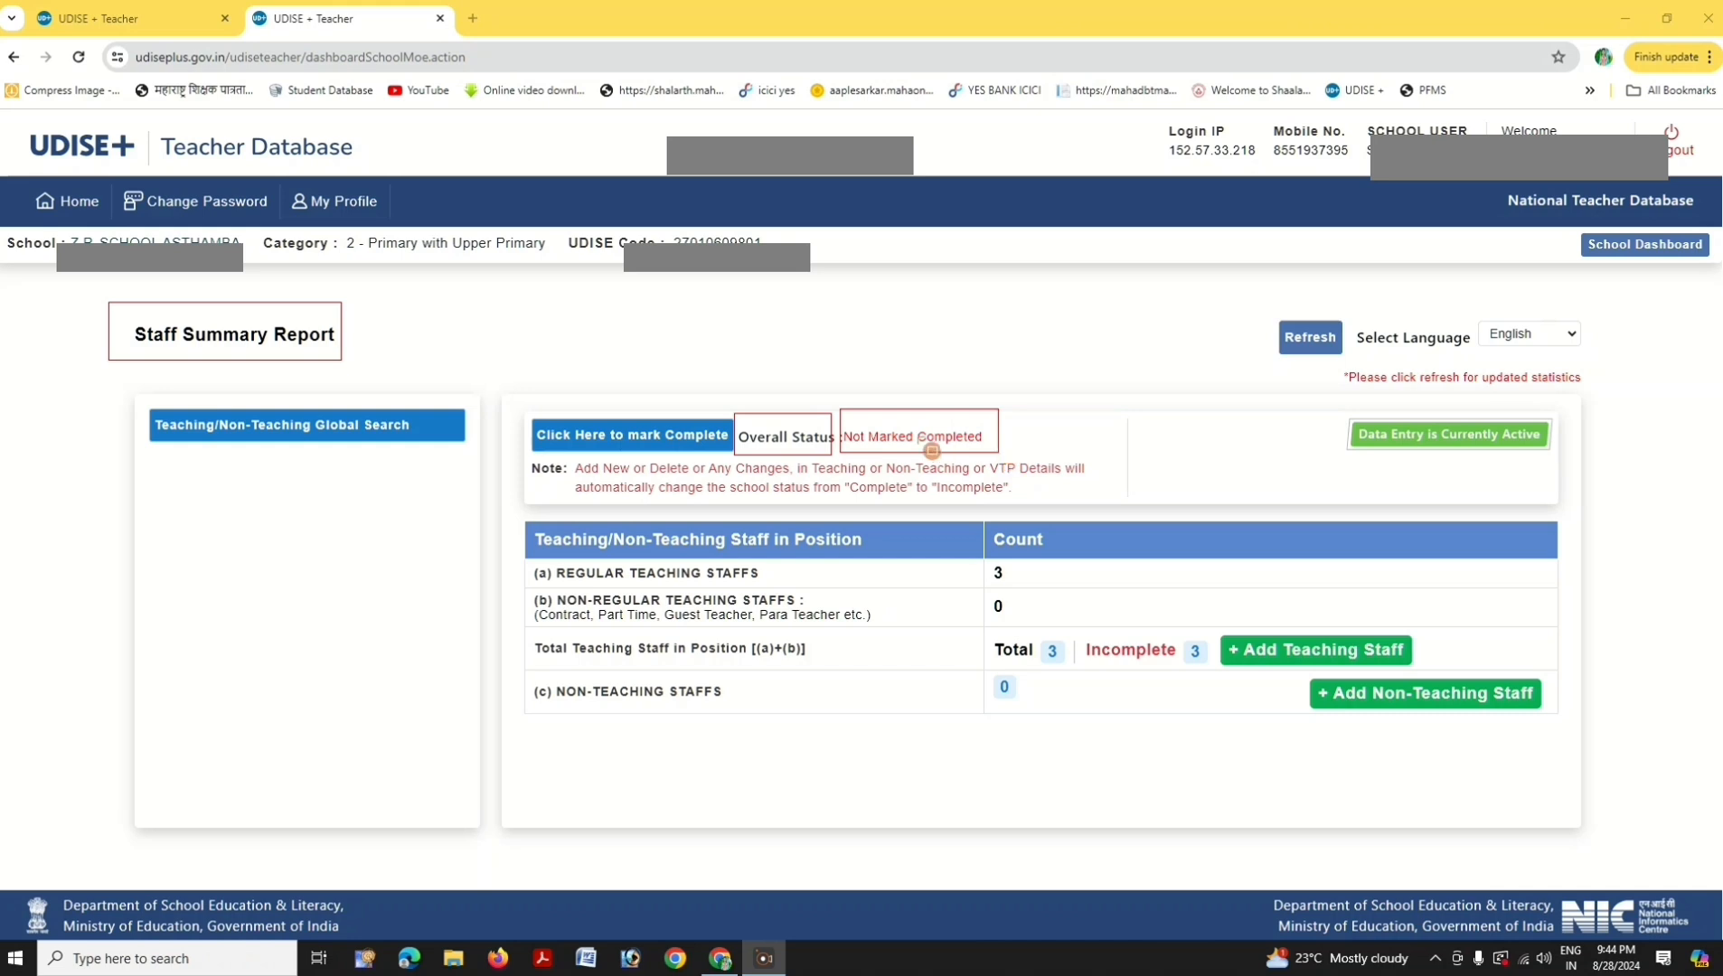
pyautogui.moveTo(1320, 403)
pyautogui.mouseDown()
pyautogui.moveTo(1356, 445)
pyautogui.moveTo(1592, 504)
pyautogui.moveTo(1587, 454)
pyautogui.moveTo(1583, 476)
pyautogui.mouseUp()
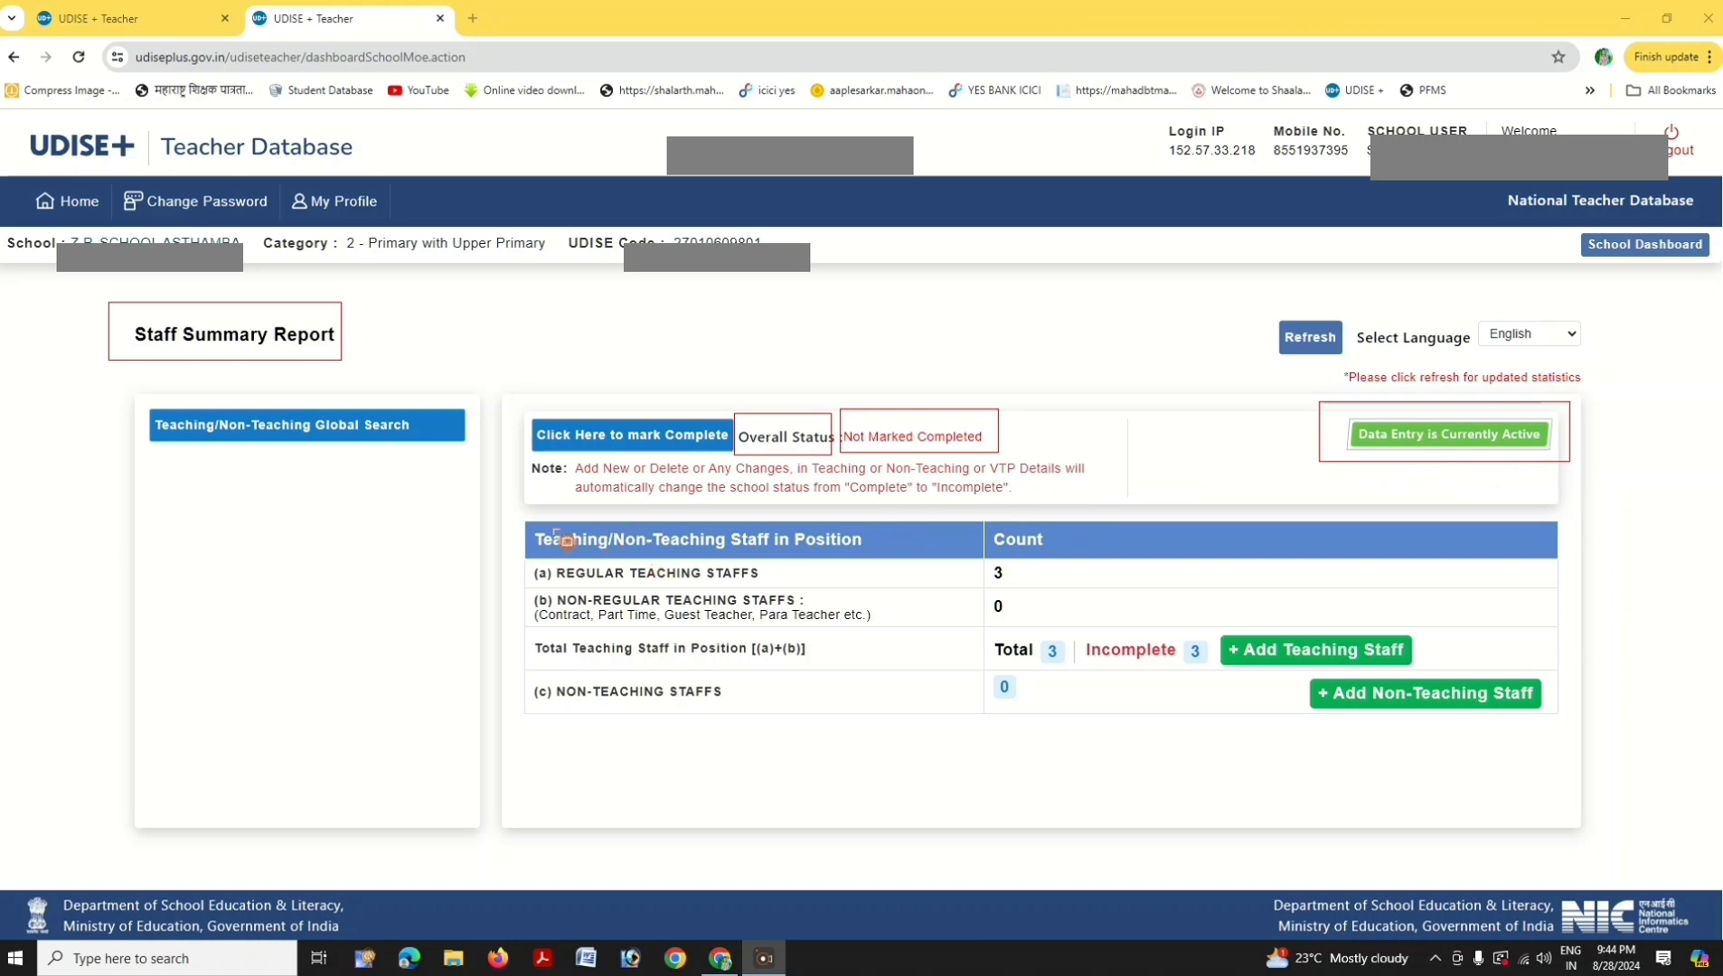
pyautogui.moveTo(523, 533)
pyautogui.mouseDown()
pyautogui.moveTo(556, 570)
pyautogui.moveTo(898, 568)
pyautogui.mouseUp()
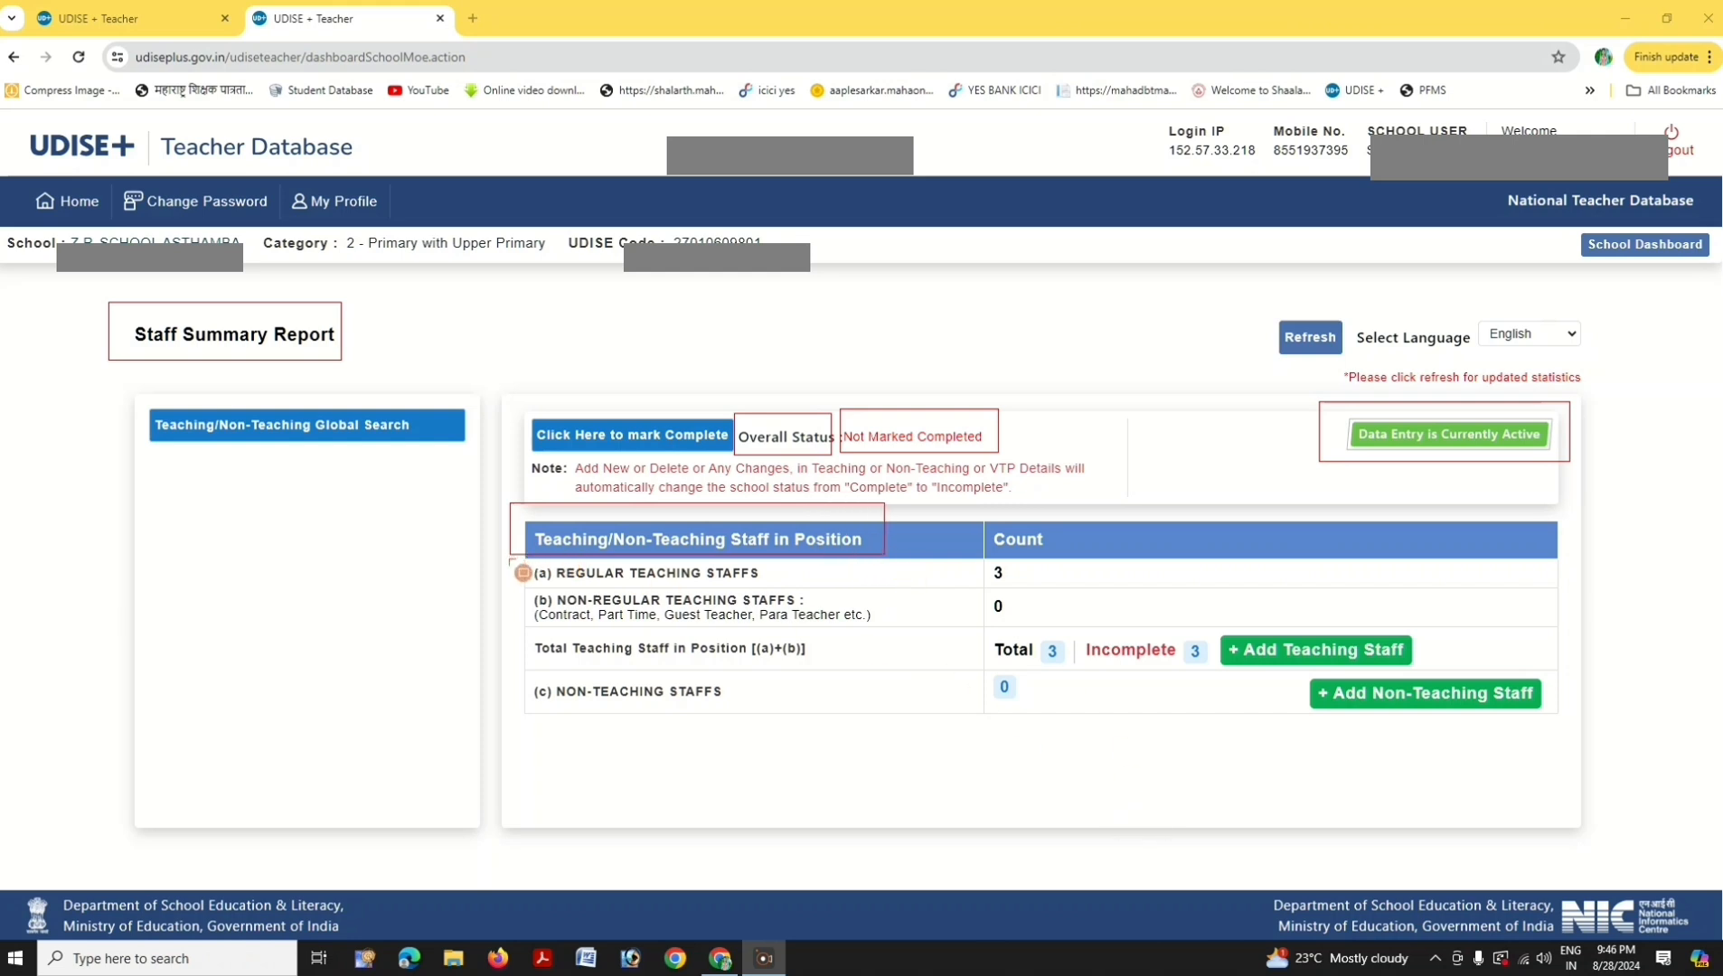
pyautogui.moveTo(531, 583); pyautogui.dragTo(809, 599)
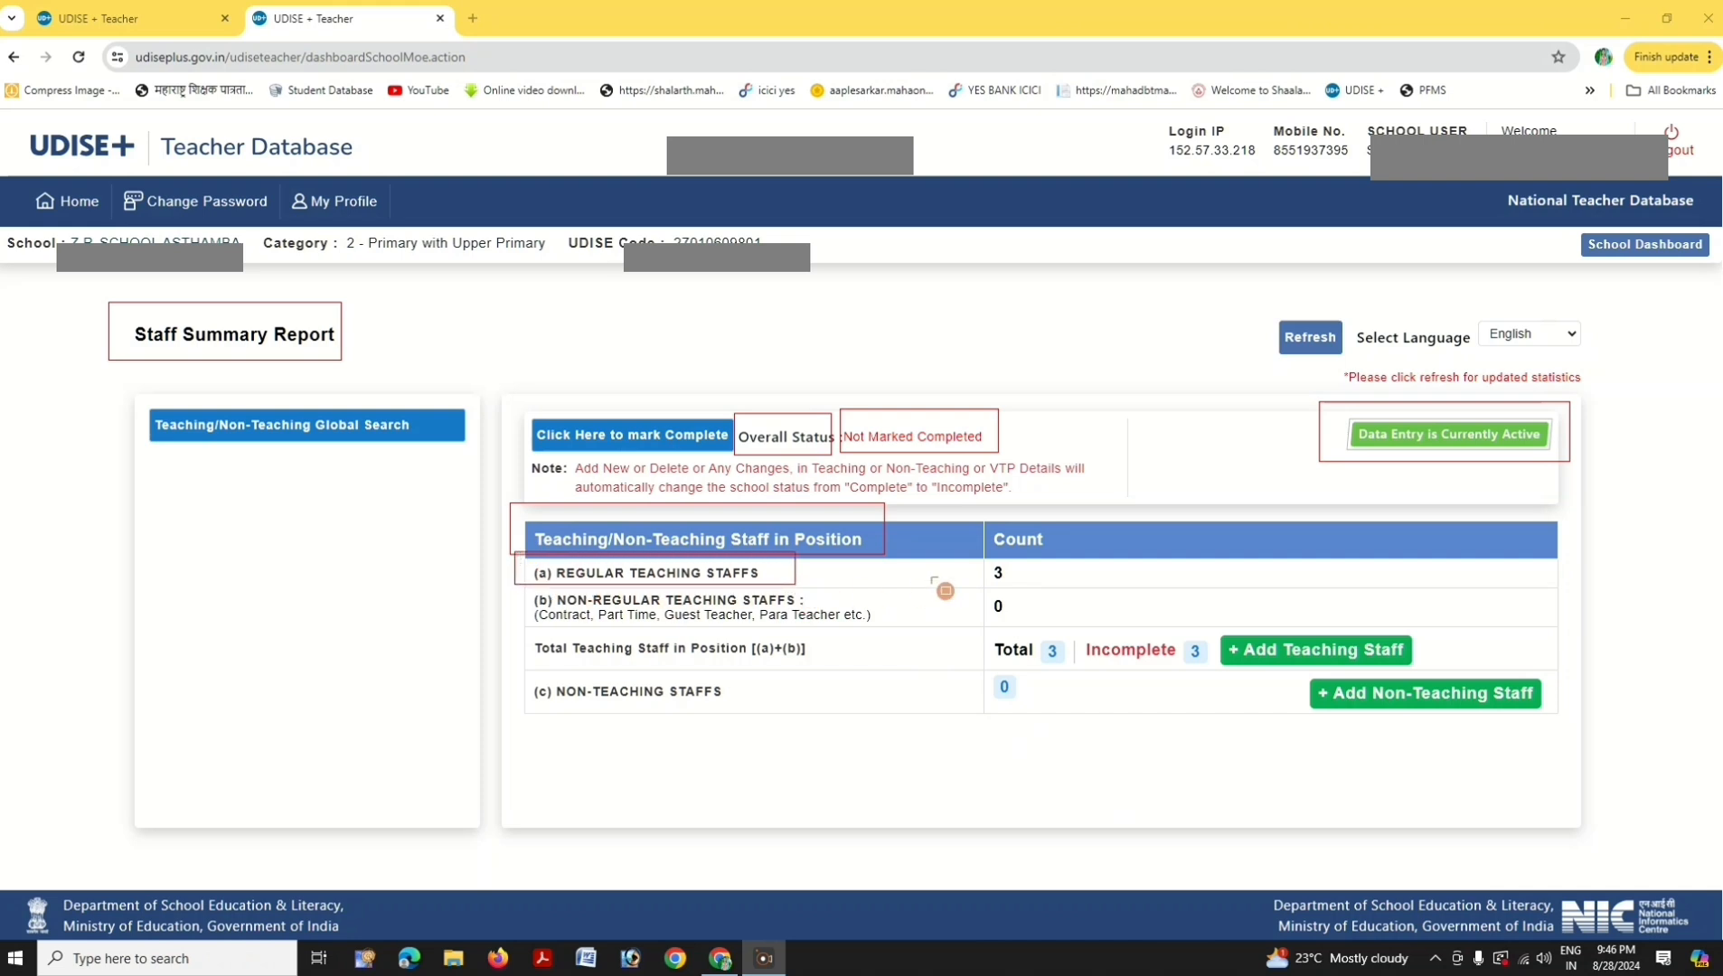
pyautogui.moveTo(979, 557); pyautogui.dragTo(1036, 598)
pyautogui.moveTo(526, 602)
pyautogui.mouseDown()
pyautogui.moveTo(641, 638)
pyautogui.moveTo(863, 641)
pyautogui.mouseUp()
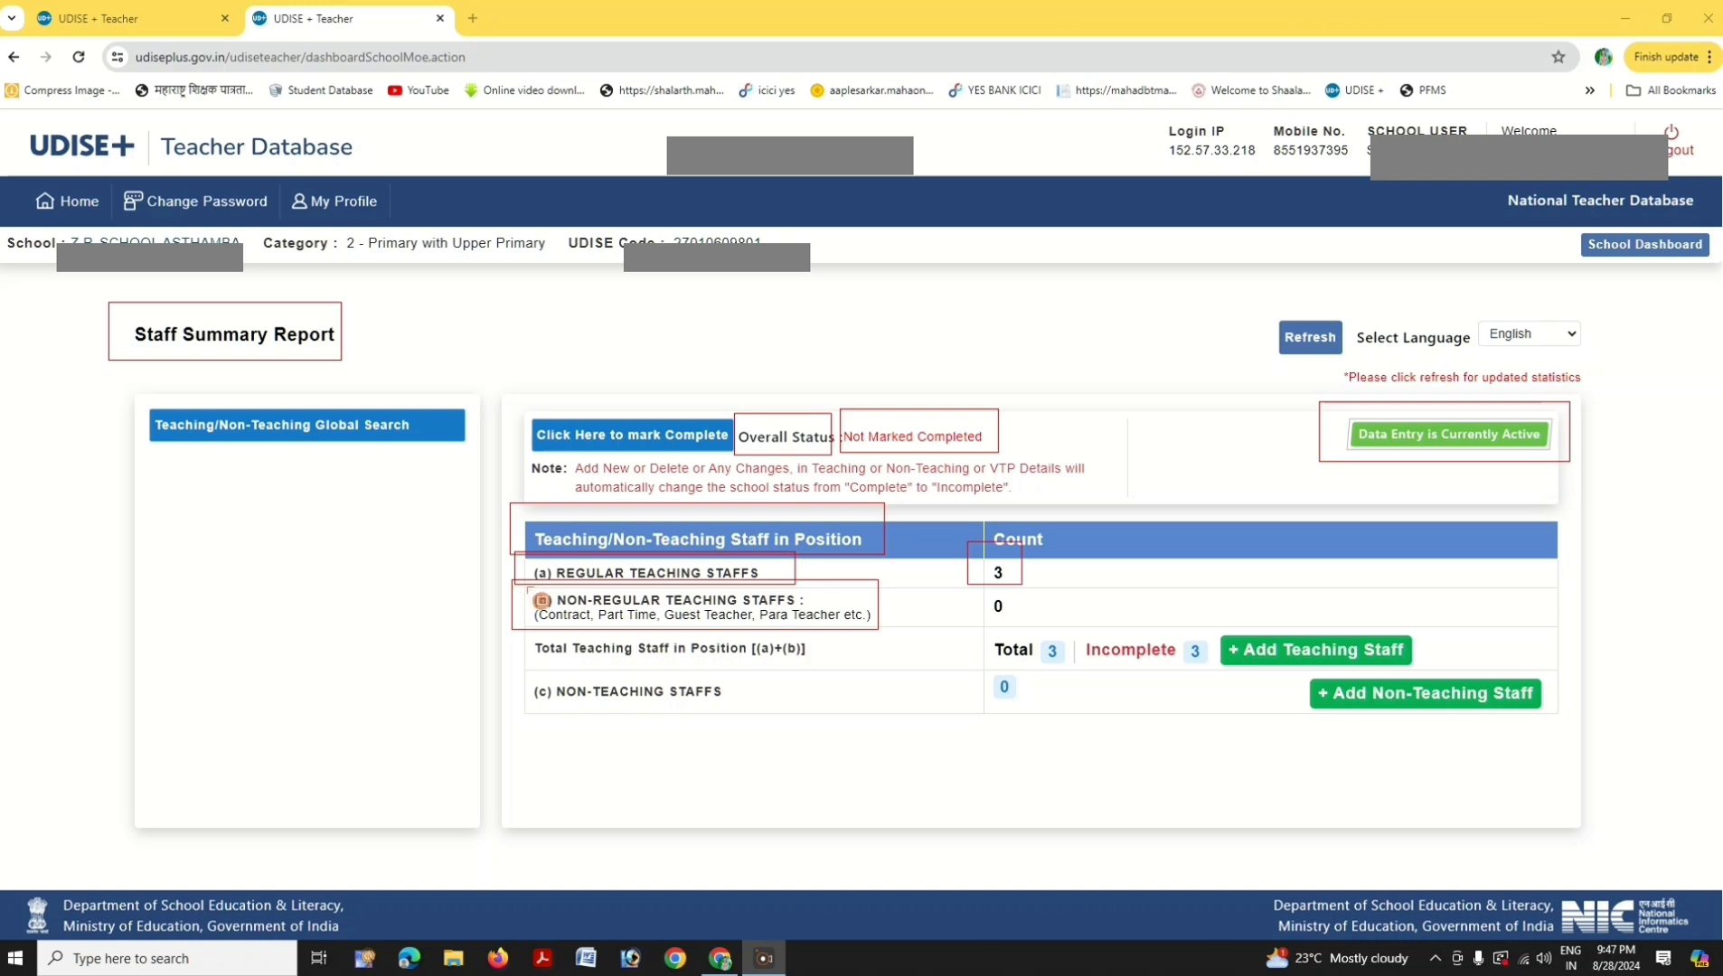
pyautogui.moveTo(985, 620); pyautogui.dragTo(1029, 633)
pyautogui.moveTo(522, 632)
pyautogui.mouseDown()
pyautogui.moveTo(551, 683)
pyautogui.moveTo(839, 678)
pyautogui.mouseUp()
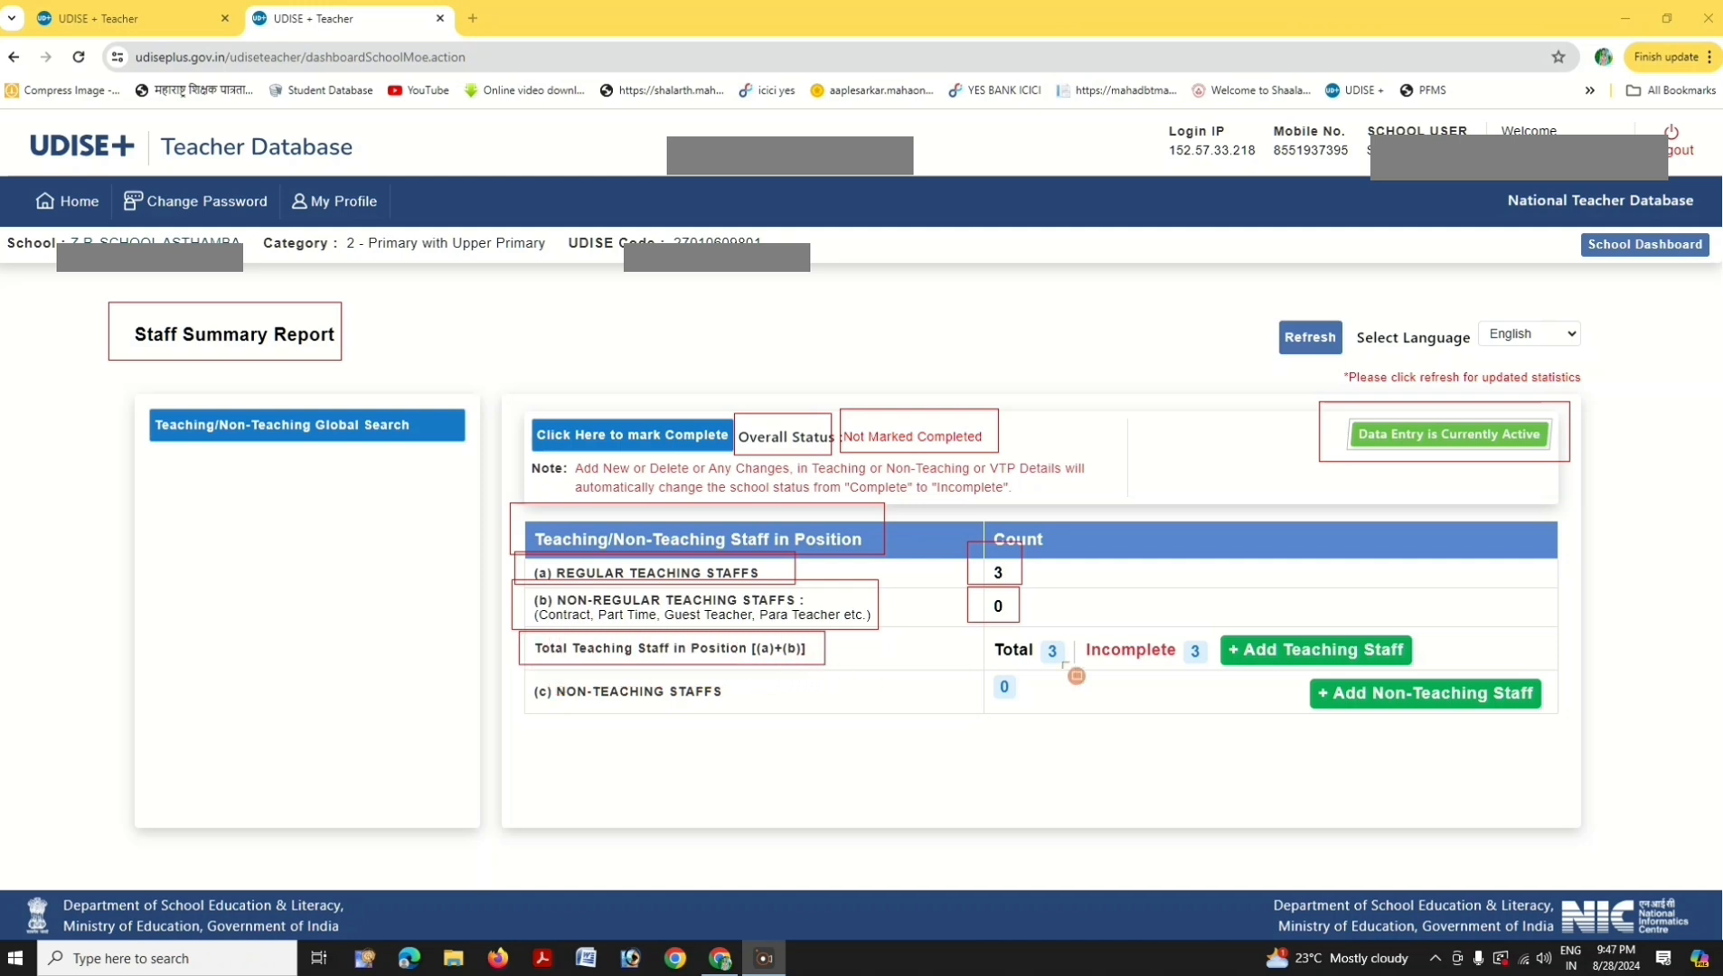
pyautogui.moveTo(982, 633); pyautogui.dragTo(1076, 680)
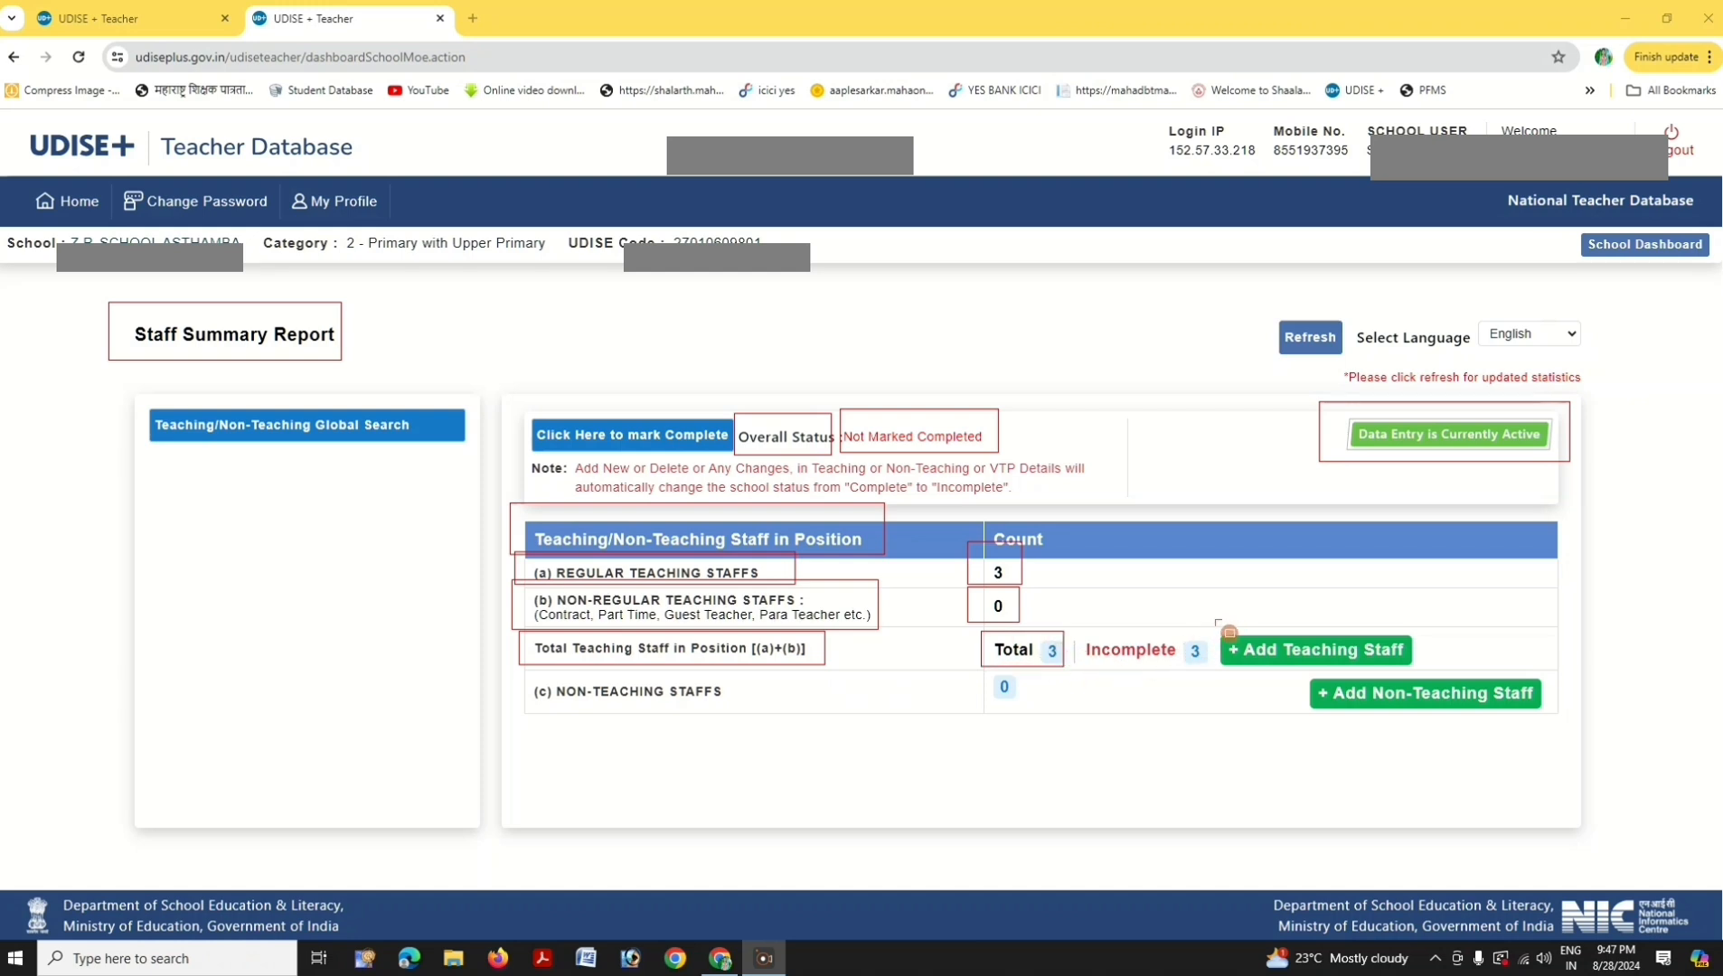
pyautogui.moveTo(1210, 614)
pyautogui.mouseDown()
pyautogui.moveTo(1225, 660)
pyautogui.moveTo(1275, 683)
pyautogui.moveTo(1438, 679)
pyautogui.mouseUp()
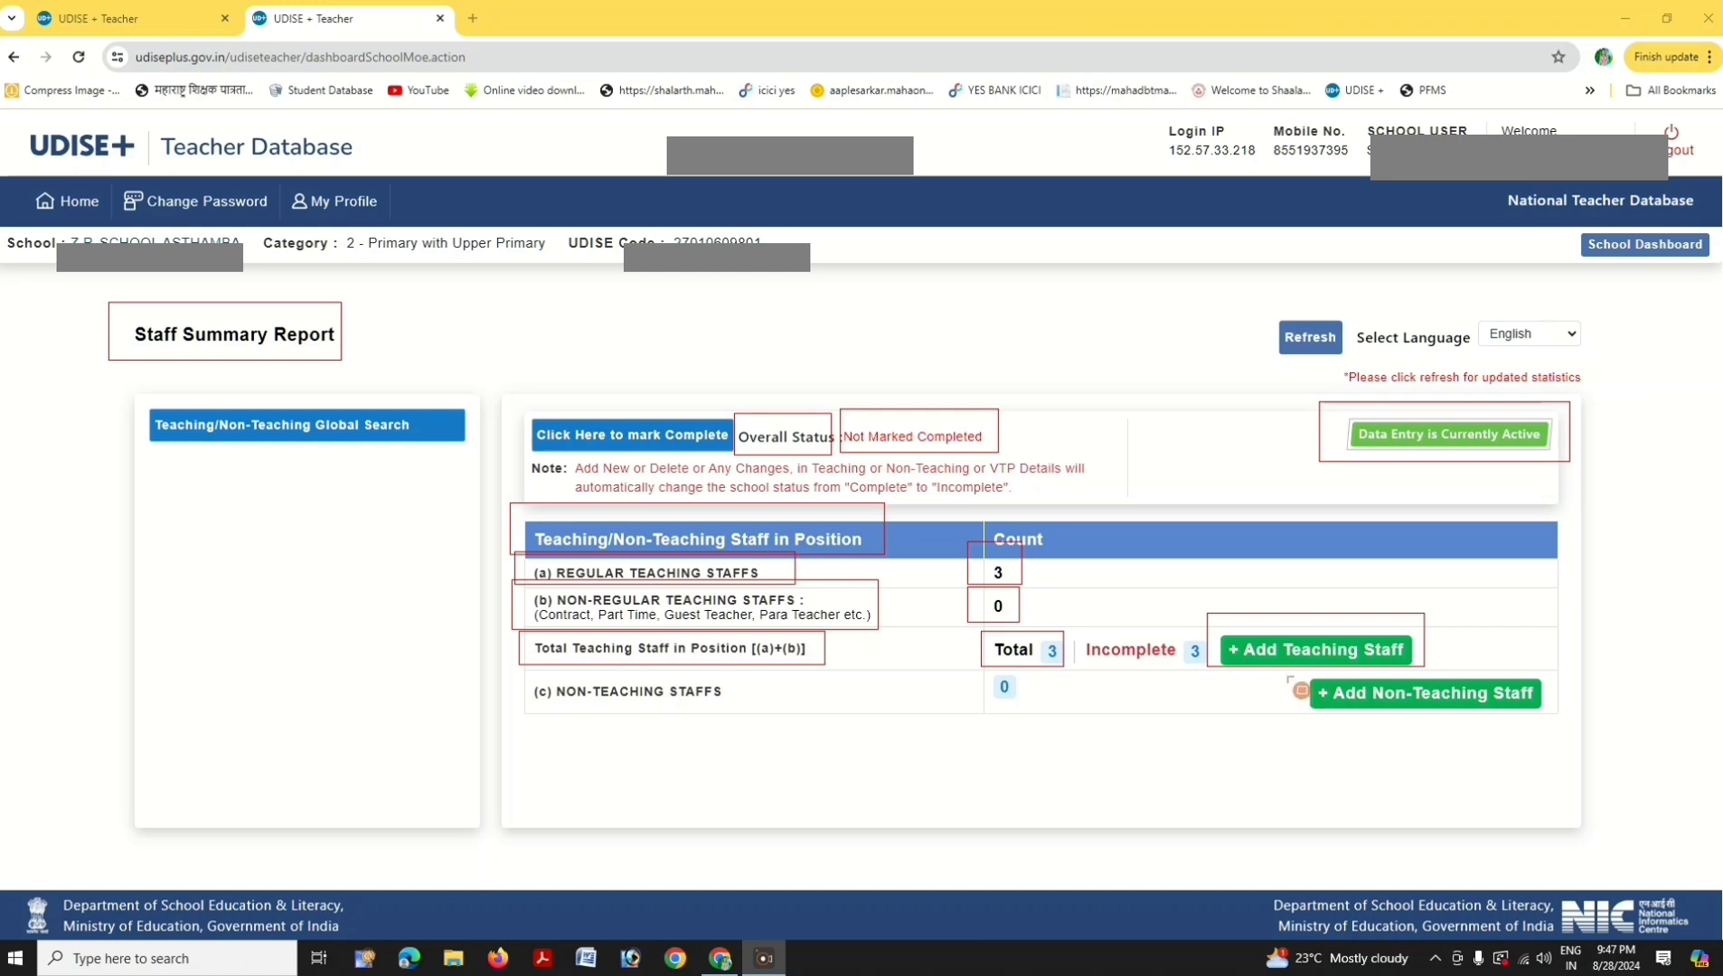
pyautogui.moveTo(1287, 667)
pyautogui.mouseDown()
pyautogui.moveTo(1331, 714)
pyautogui.moveTo(1591, 719)
pyautogui.mouseUp()
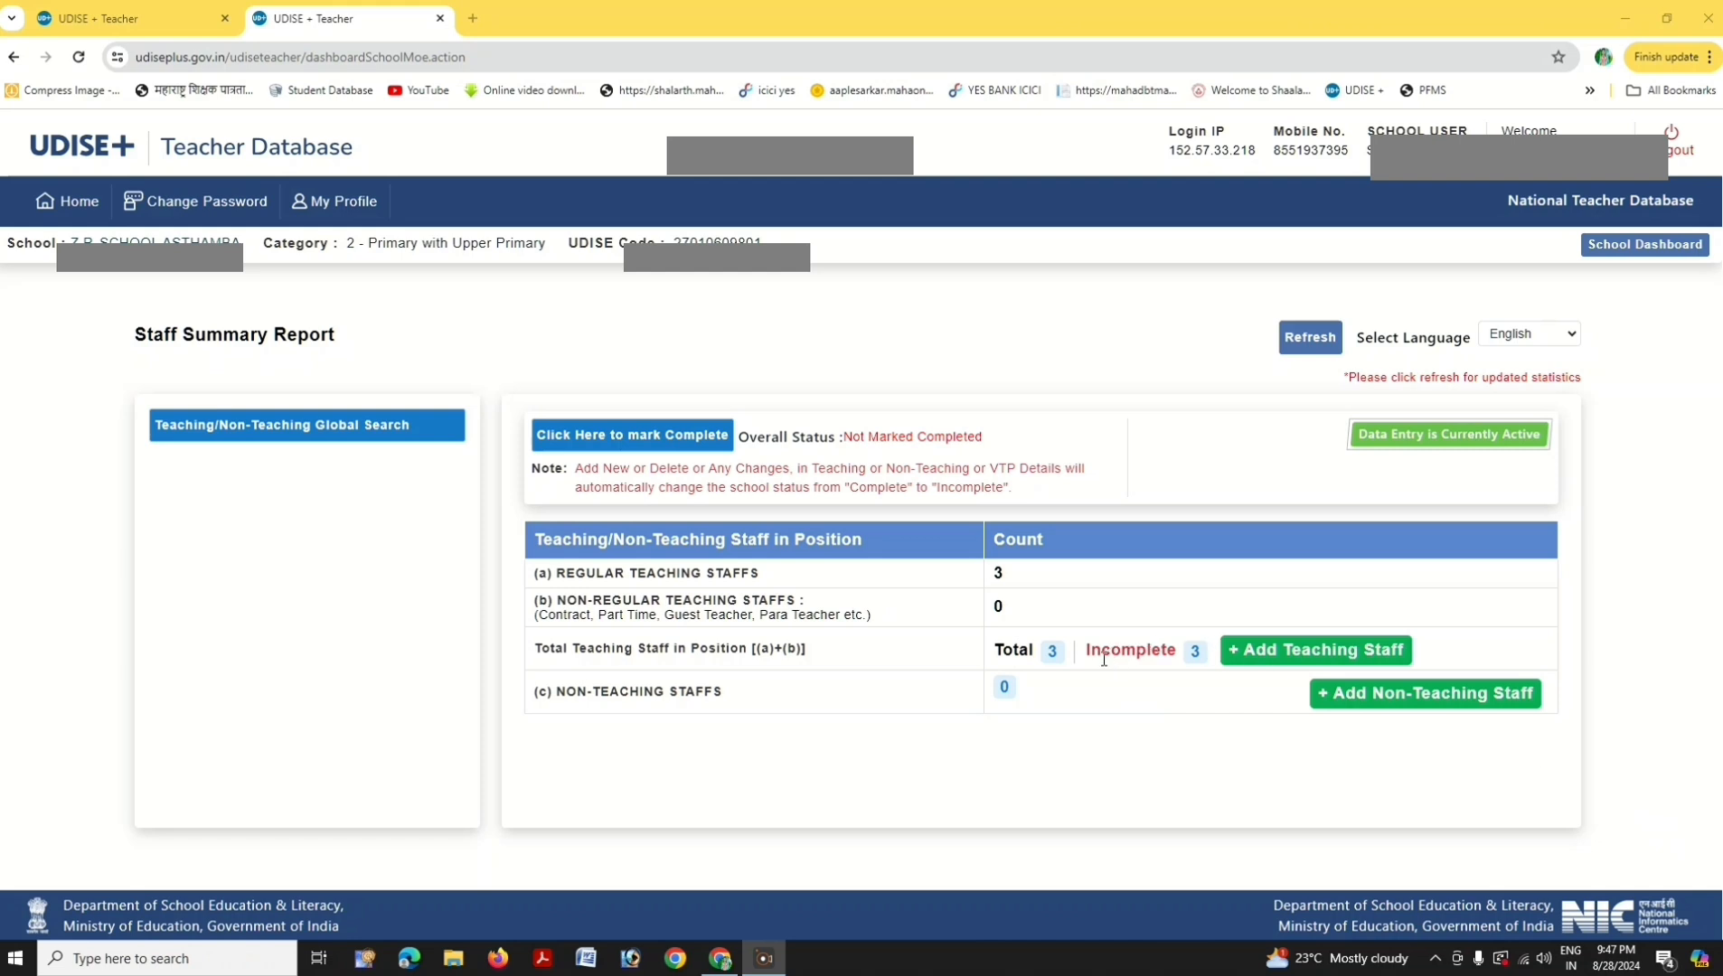
# - Open the list of incomplete teaching staff and bring up the first teacher's General Profile for editing
pyautogui.click(1196, 654)
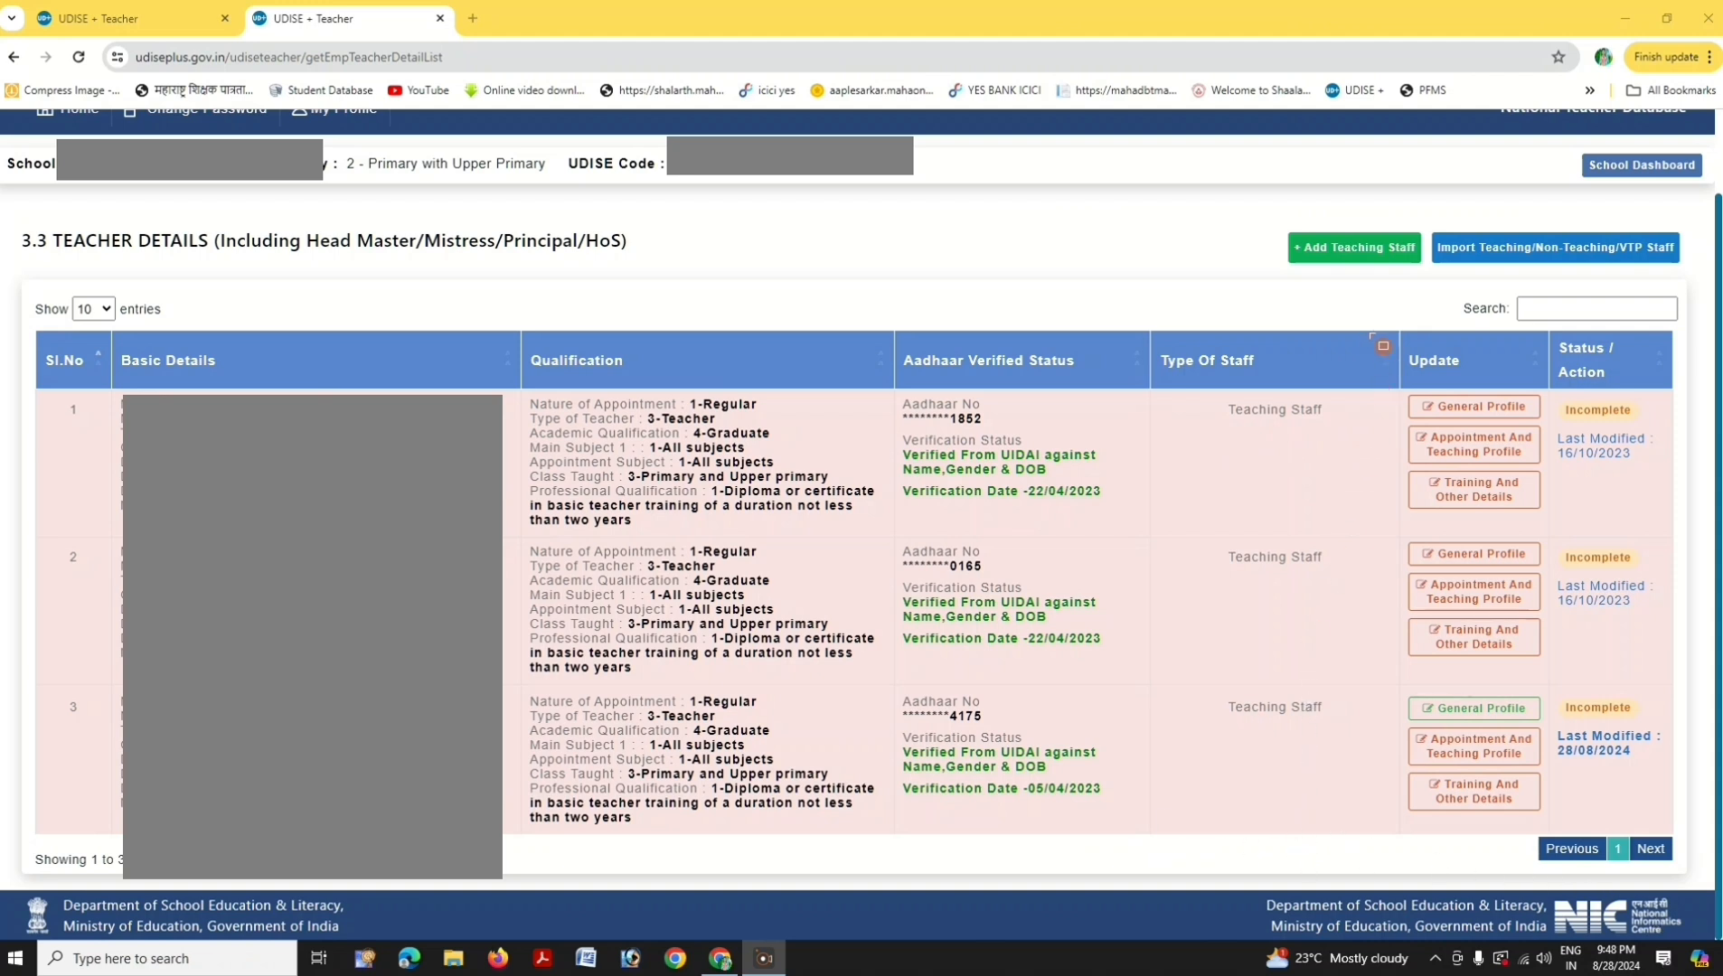
pyautogui.moveTo(1392, 332)
pyautogui.mouseDown()
pyautogui.moveTo(1428, 493)
pyautogui.moveTo(1466, 541)
pyautogui.moveTo(1563, 527)
pyautogui.mouseUp()
pyautogui.click(1467, 411)
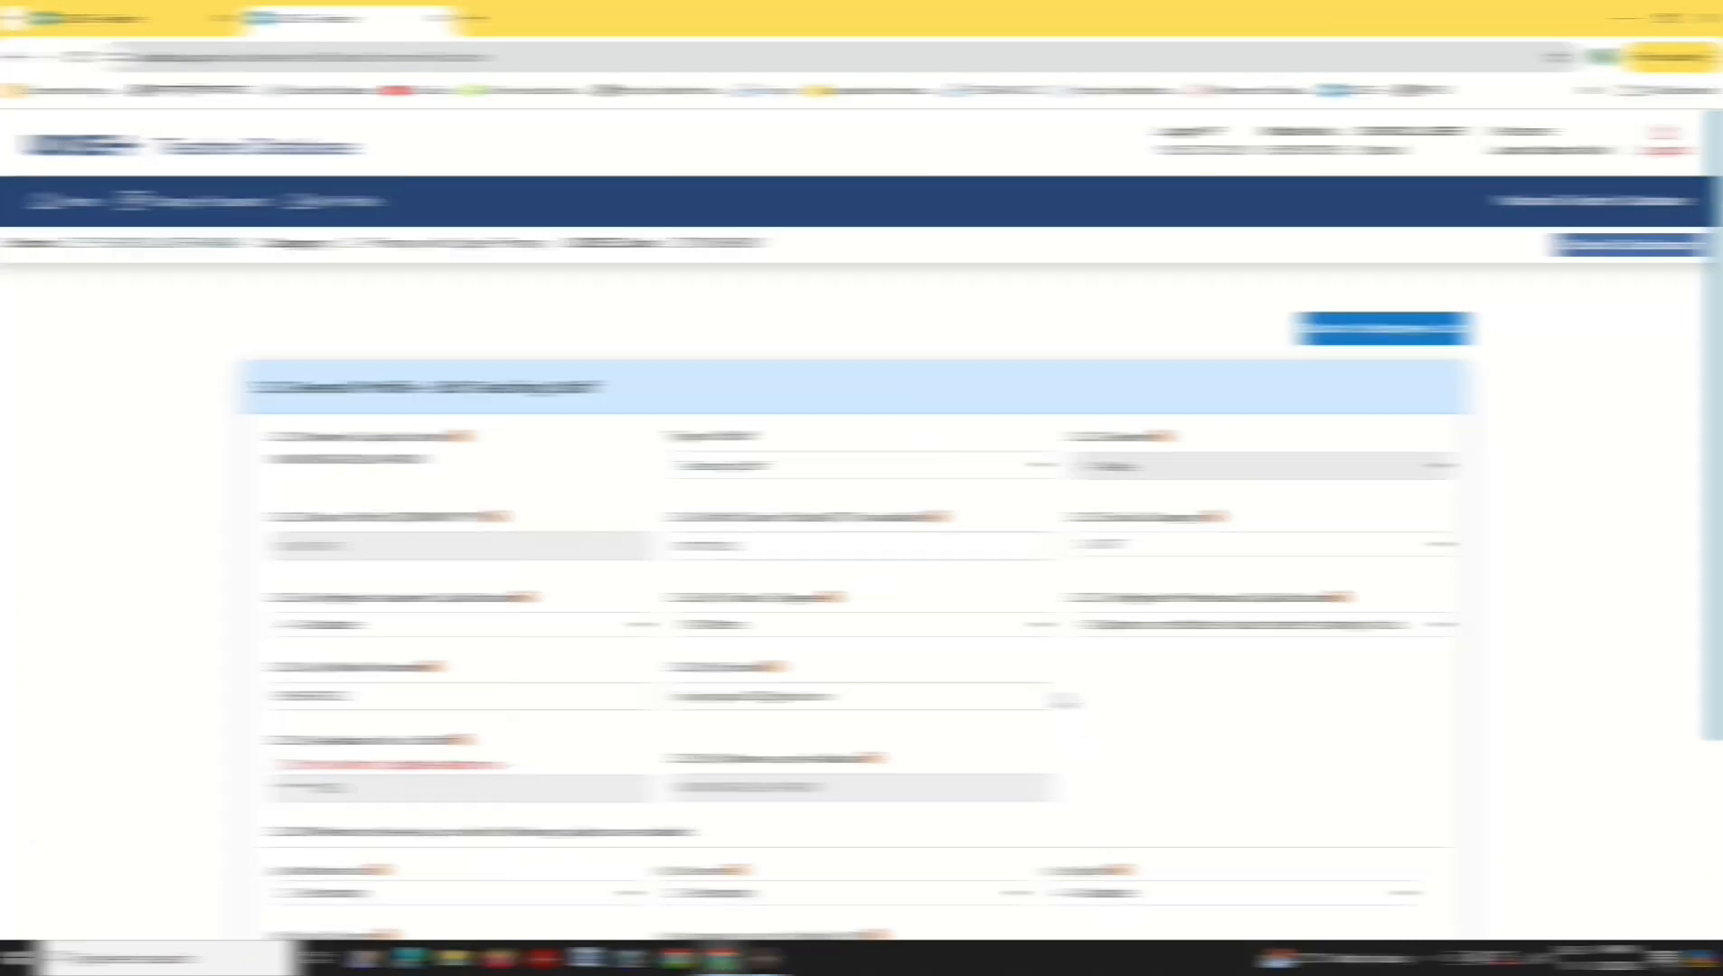
# - Review the first teacher's General Profile down to the date of joining in service and submit the update
pyautogui.scroll(-2, 1063, 696)
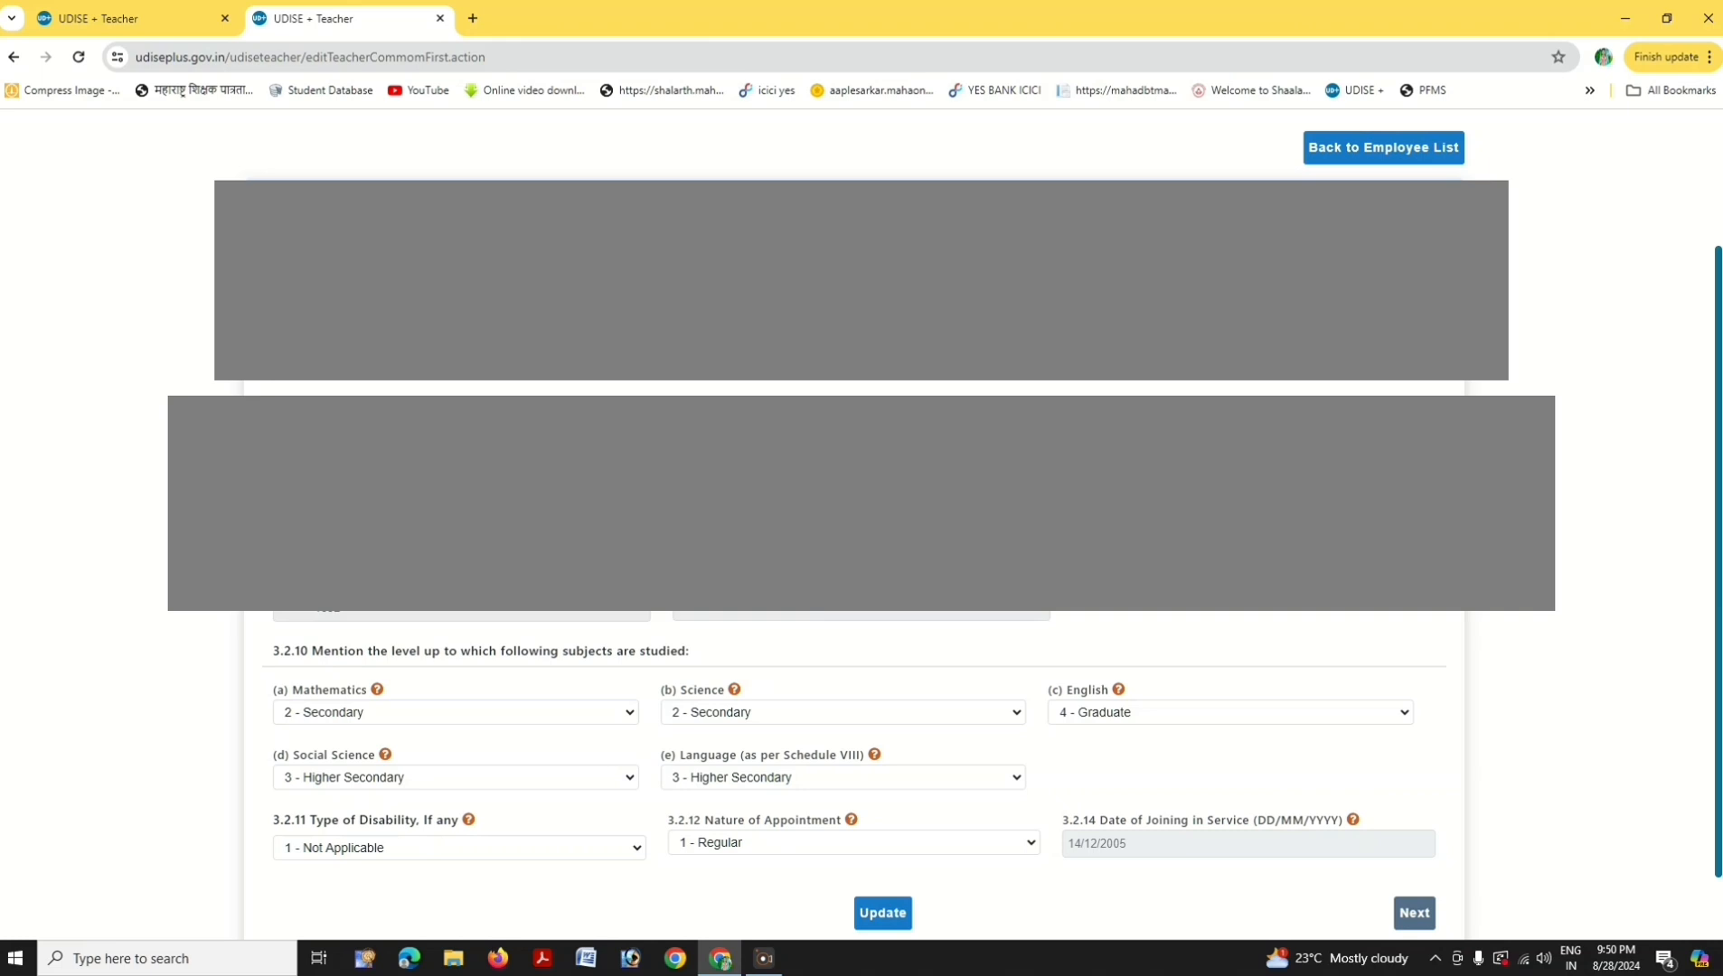
pyautogui.click(1158, 380)
pyautogui.press('Escape')
pyautogui.scroll(-1, 862, 542)
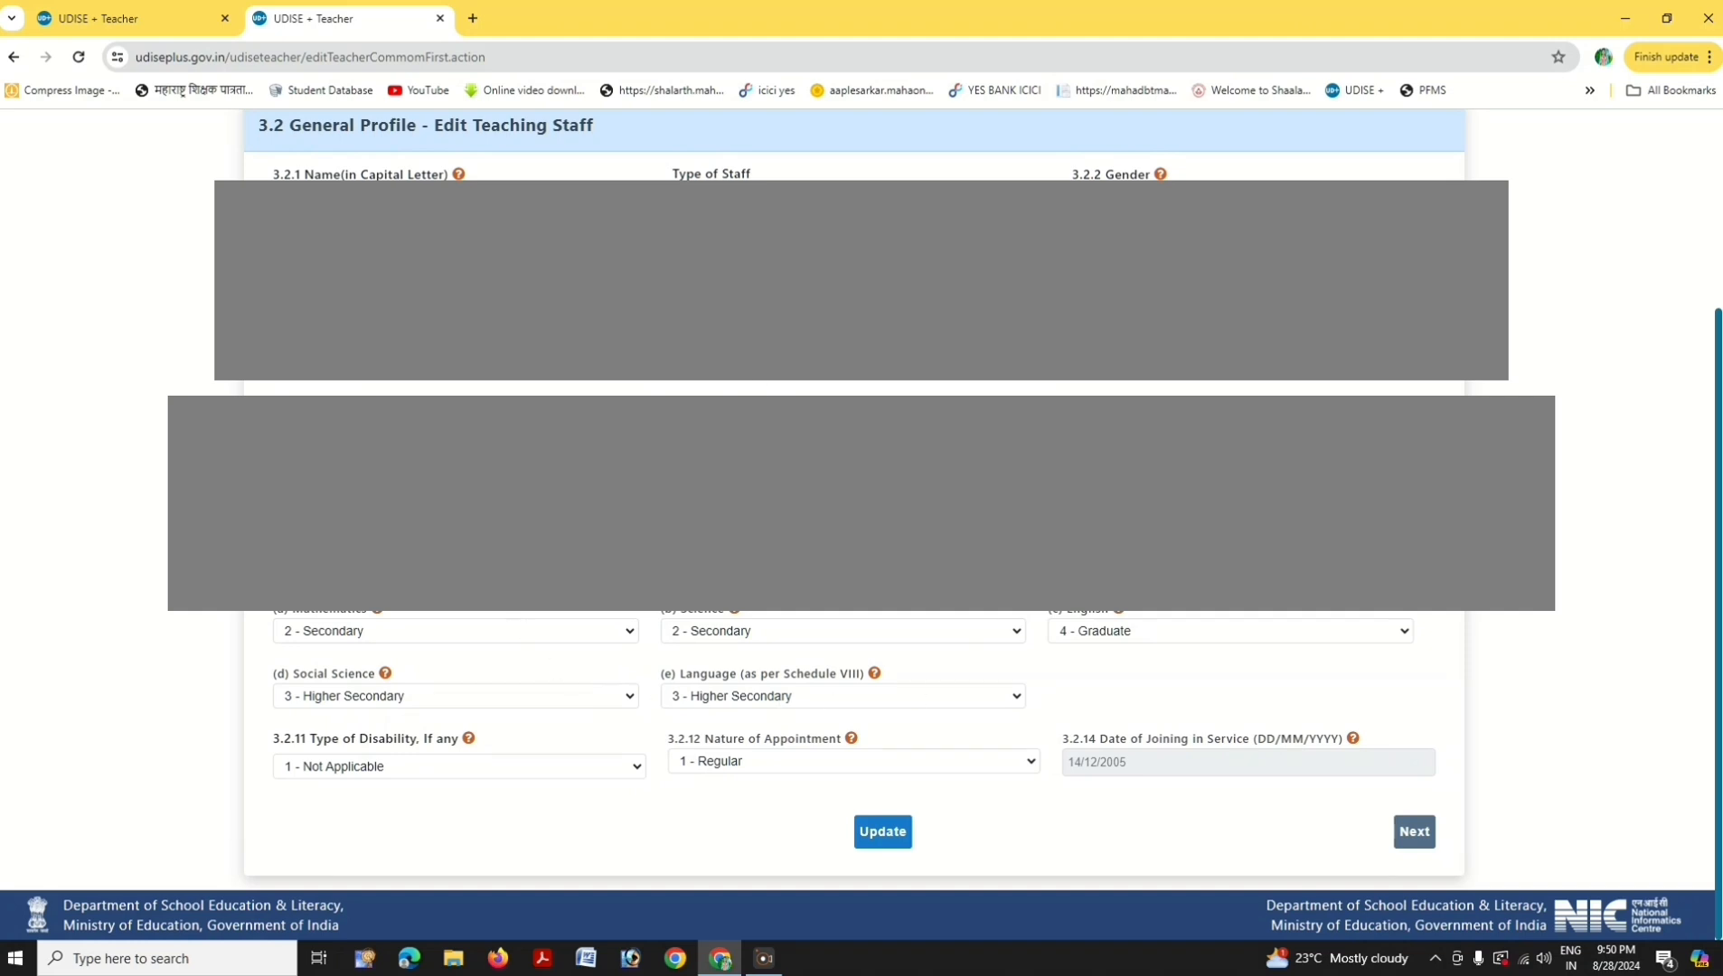
pyautogui.click(892, 839)
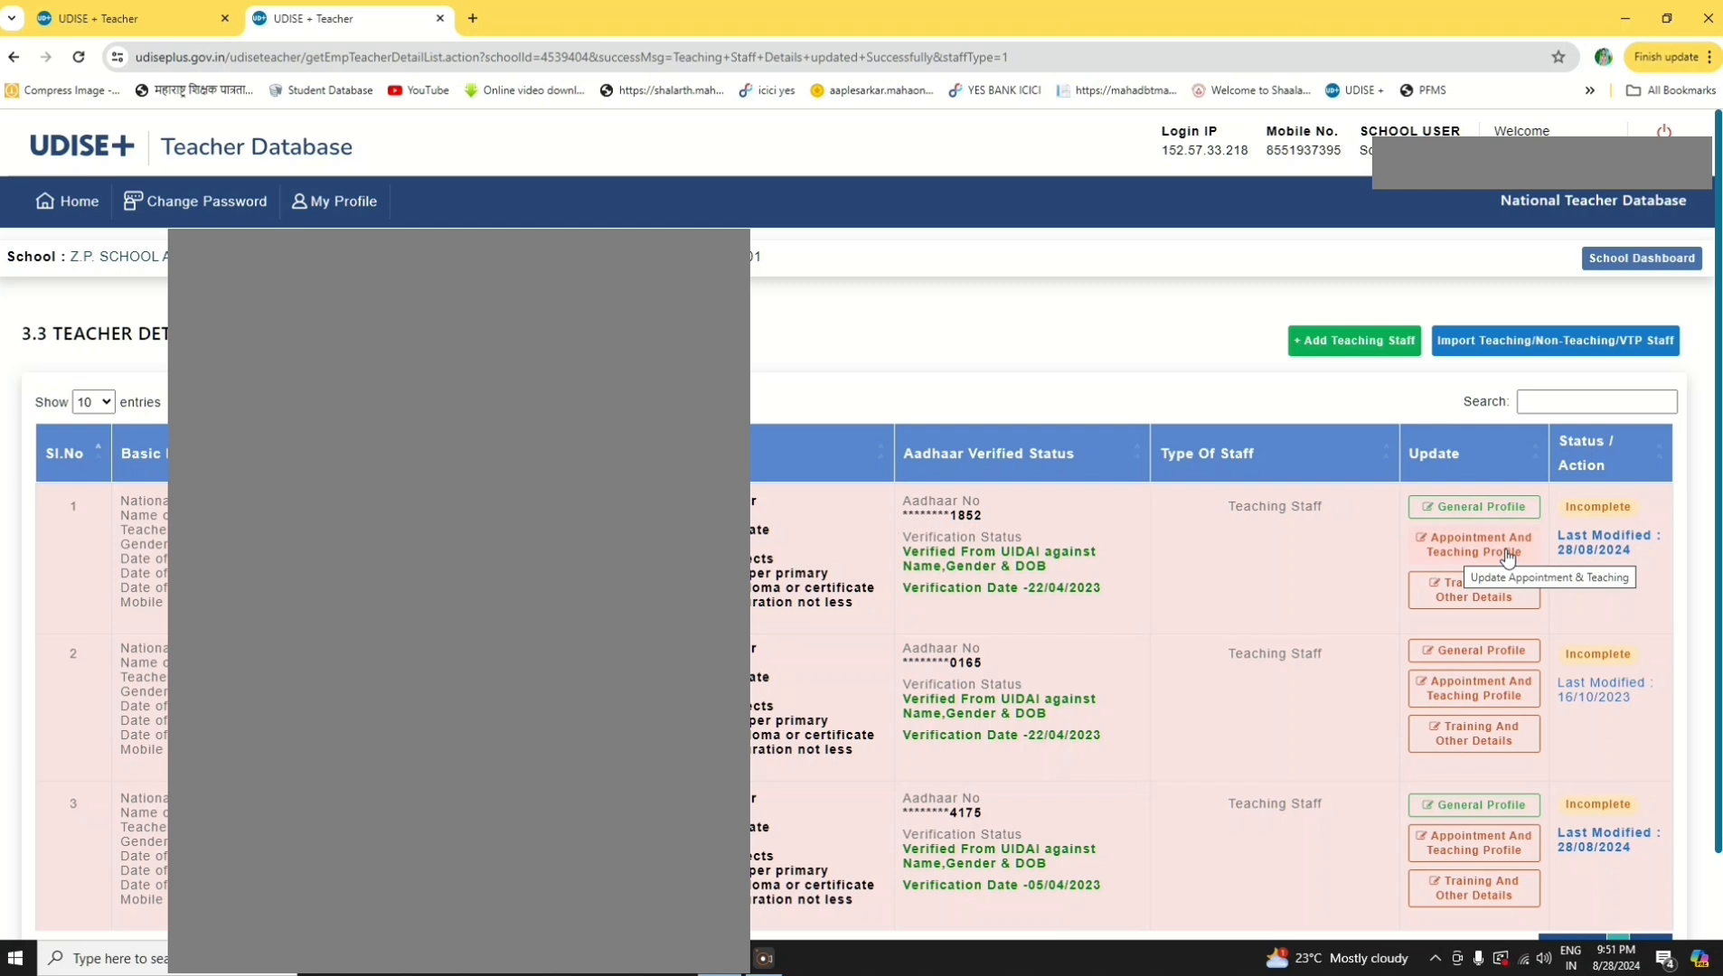
# - Set Type of Teacher to 3 - Teacher in the first teacher's Appointment And Teaching Profile and submit the update
pyautogui.click(1507, 555)
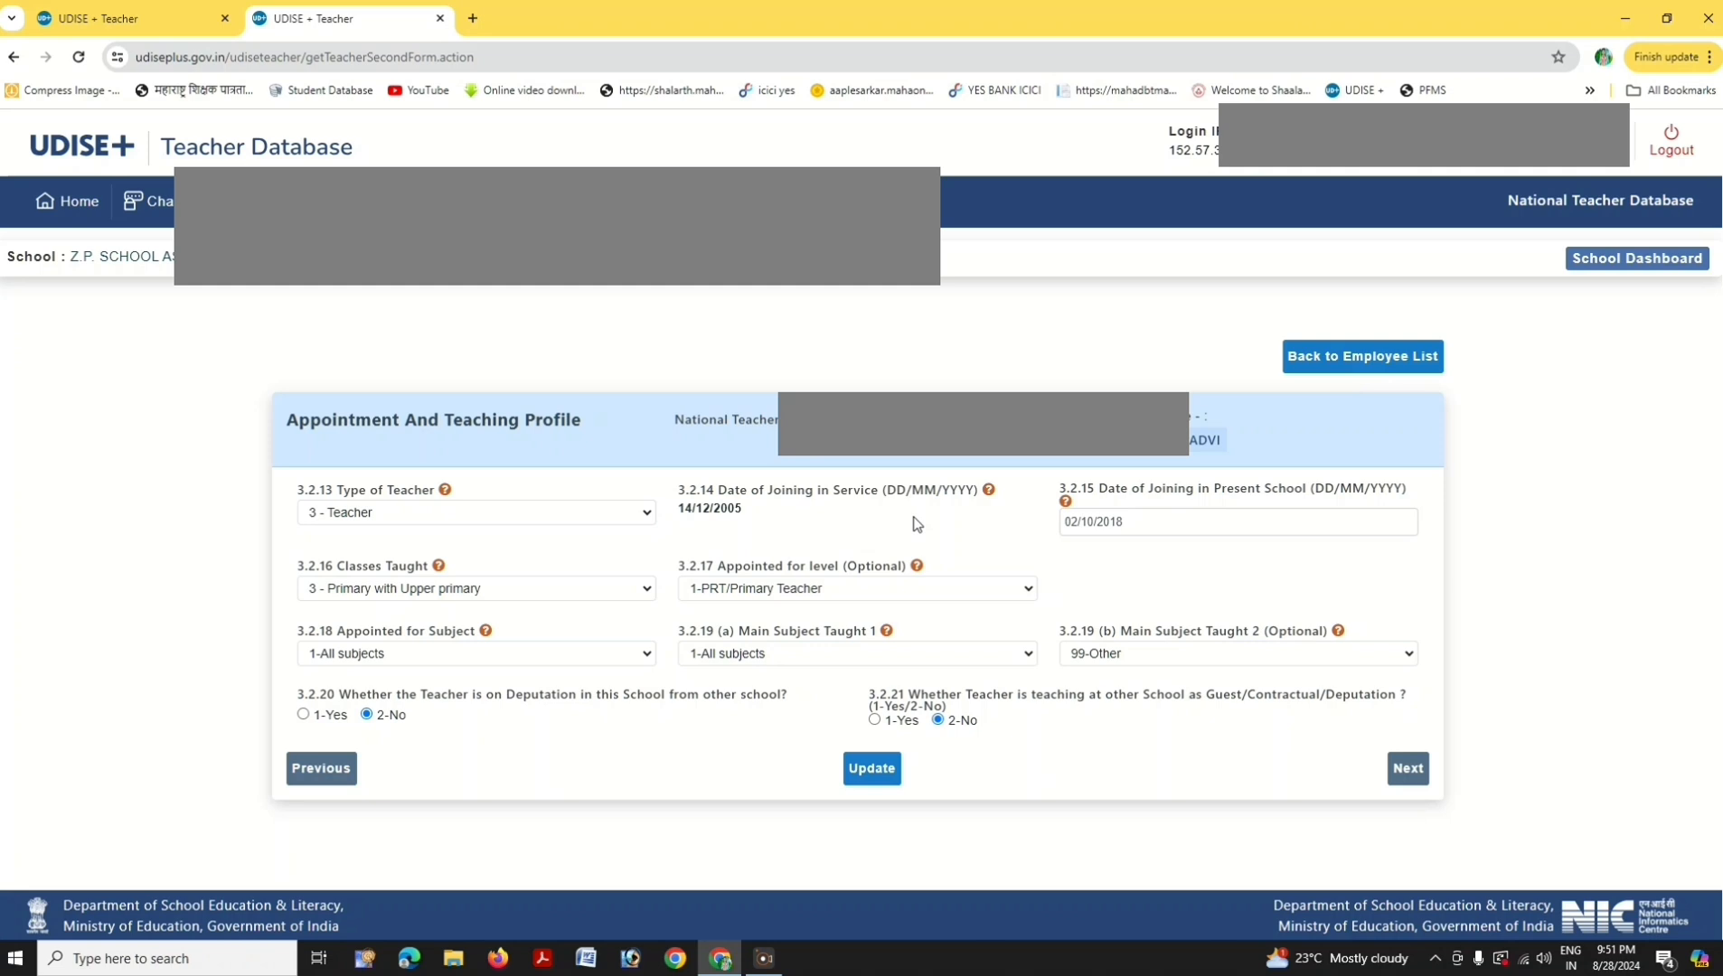
pyautogui.click(592, 515)
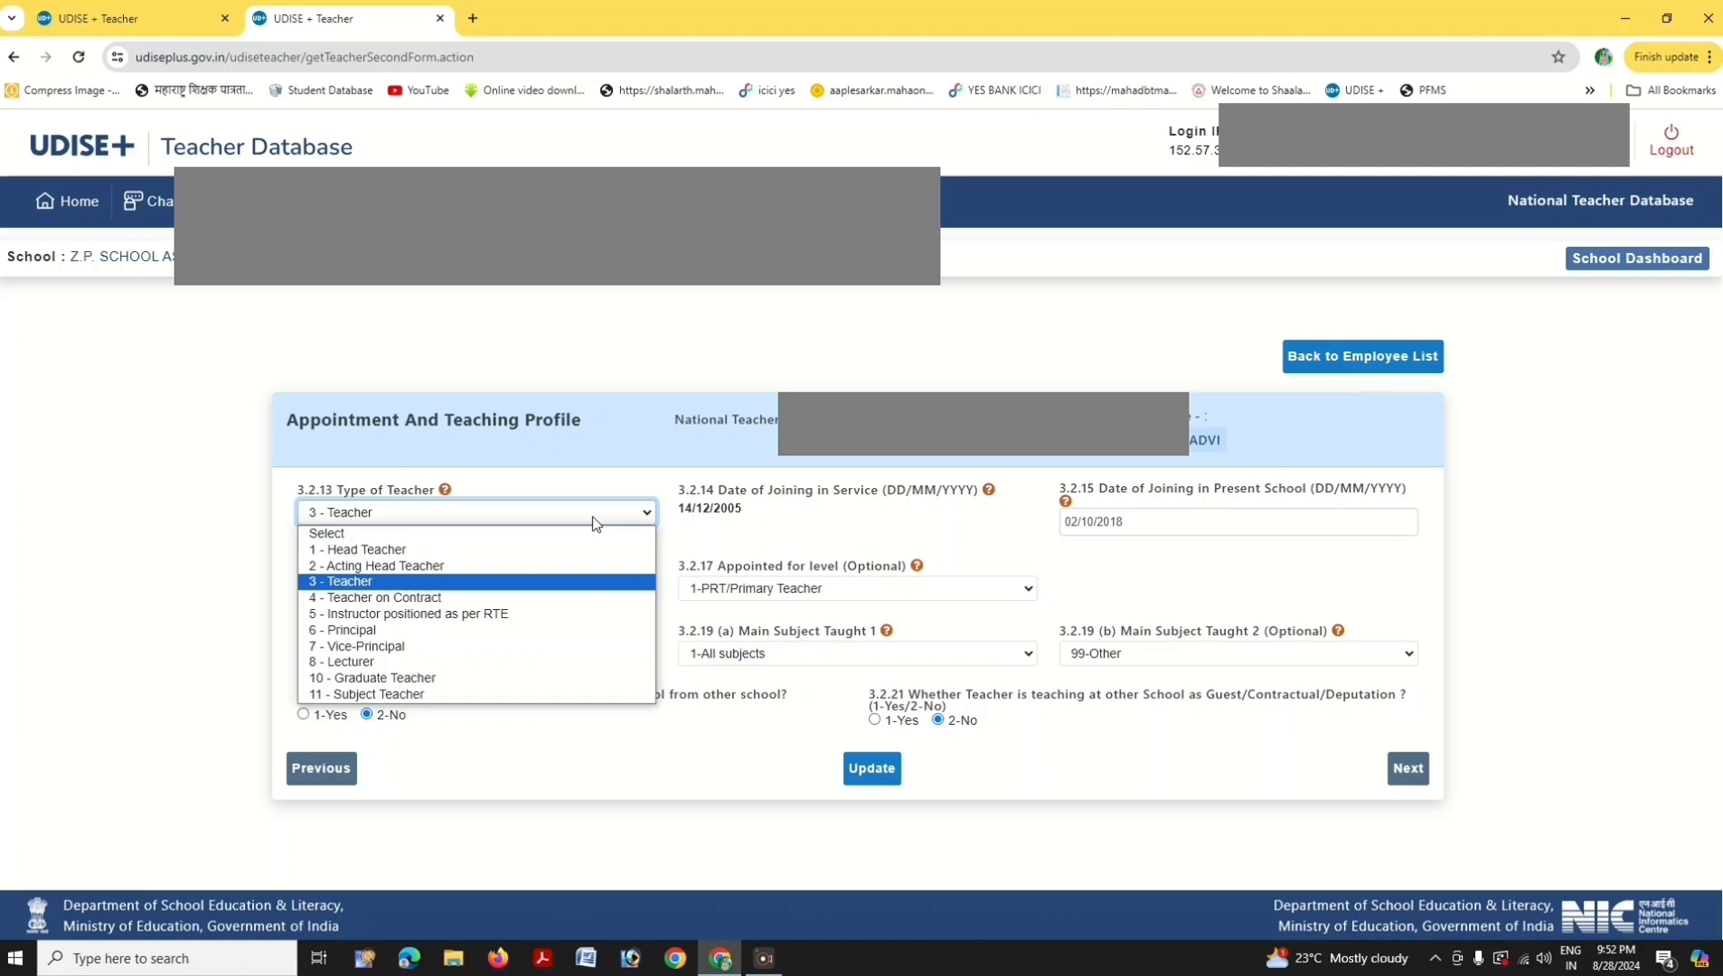
pyautogui.click(569, 584)
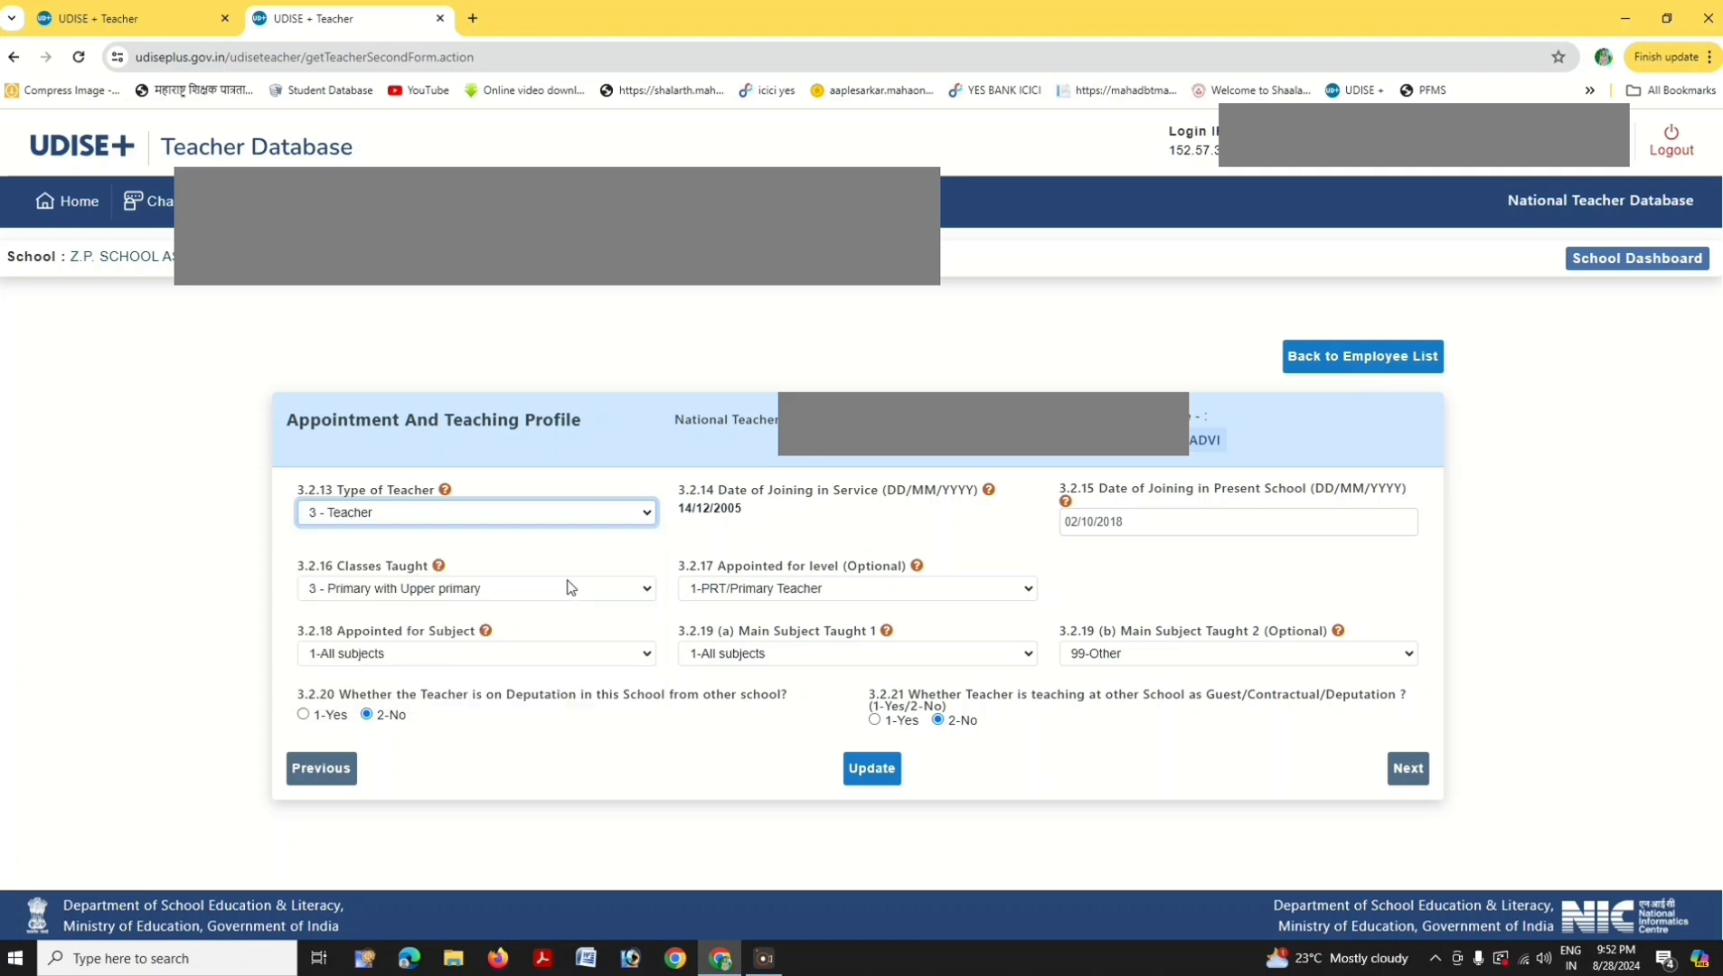
pyautogui.click(588, 558)
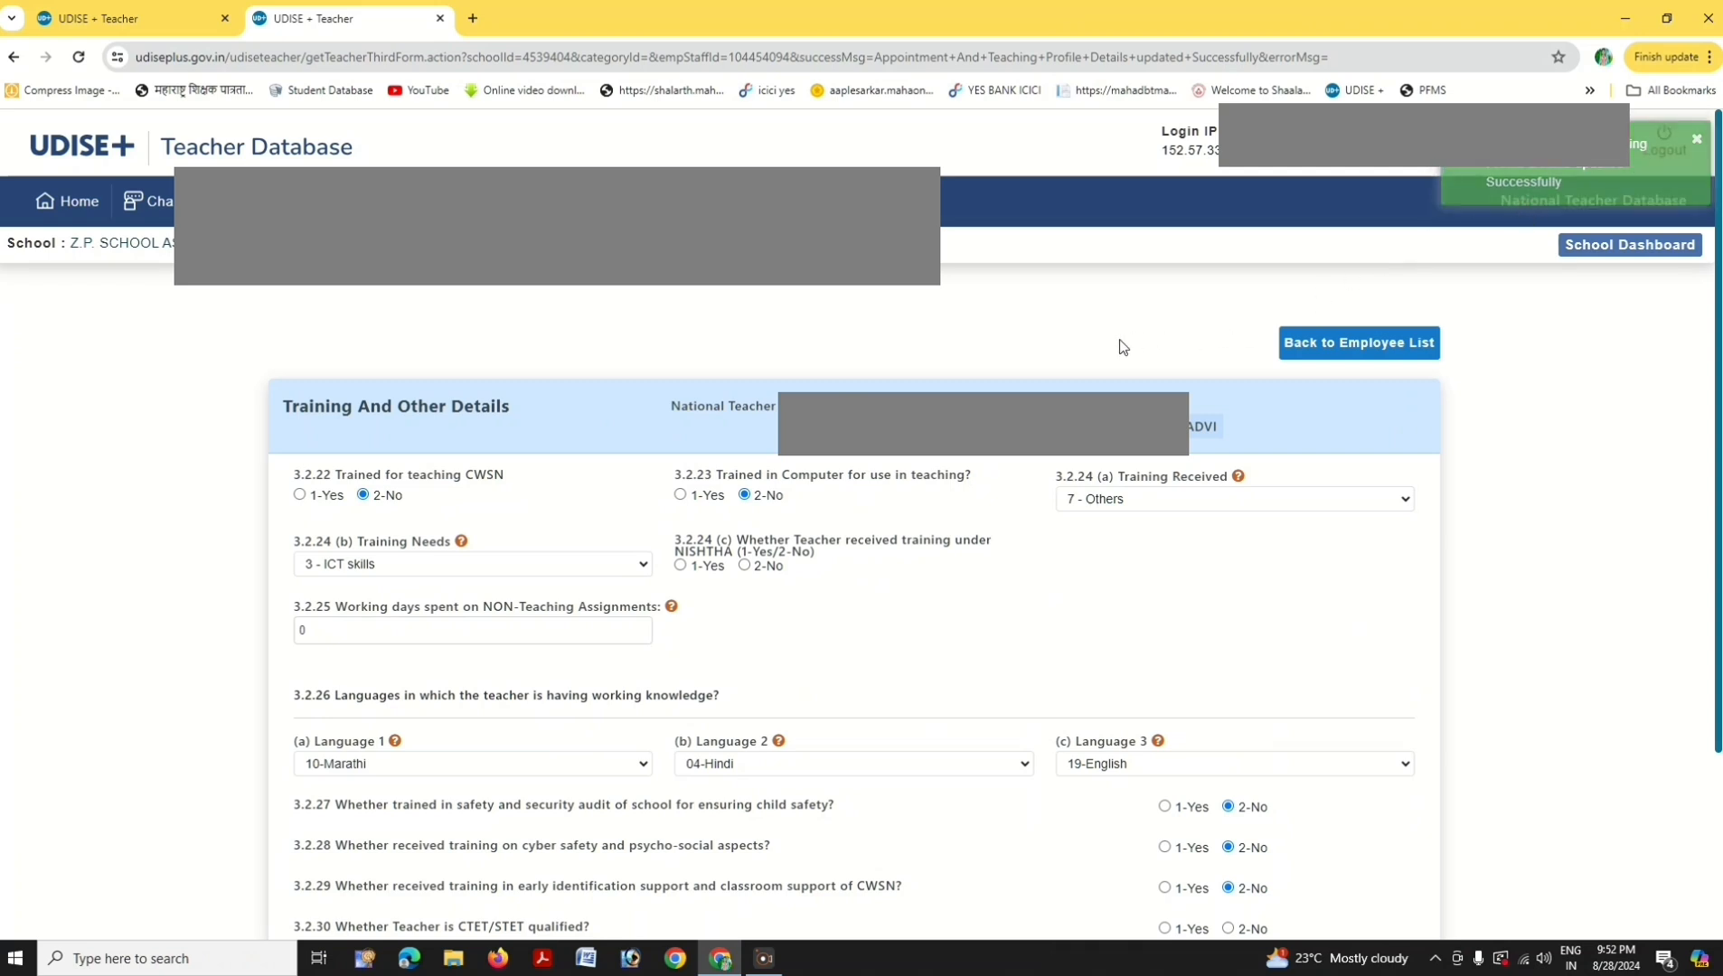
# - In Training And Other Details, set Trained in Computer for use in teaching to 1-Yes and Training Needs to 3 - ICT skills
pyautogui.scroll(-1, 1121, 346)
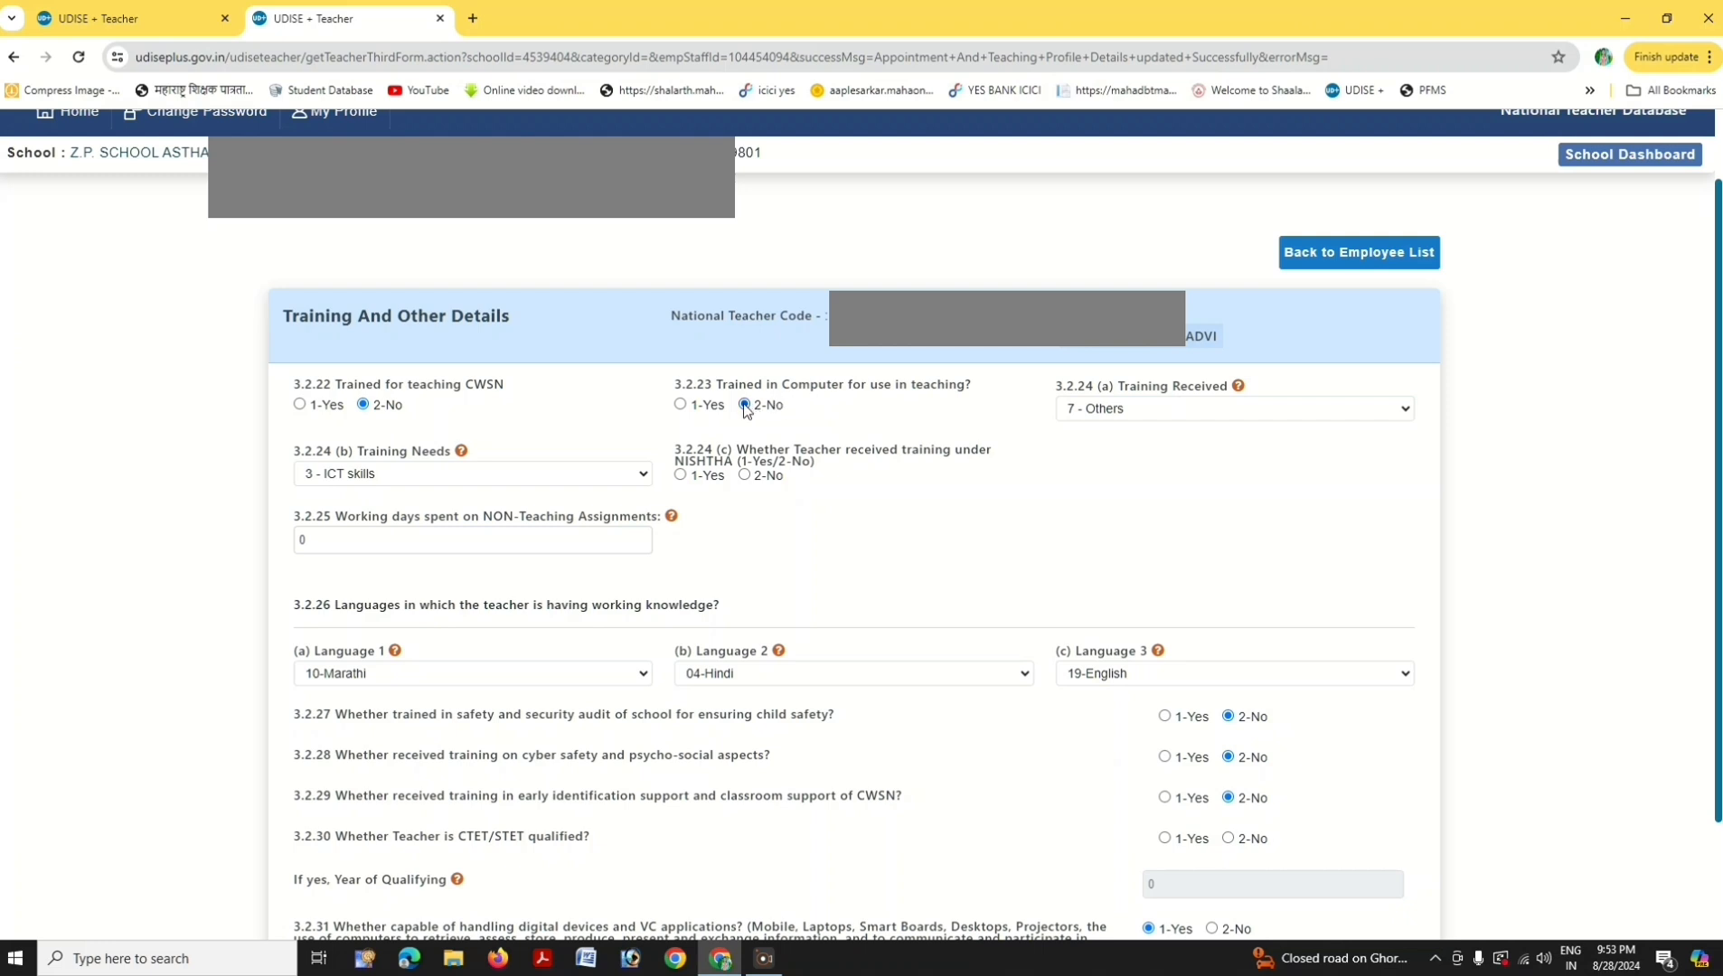
pyautogui.click(680, 406)
pyautogui.click(428, 481)
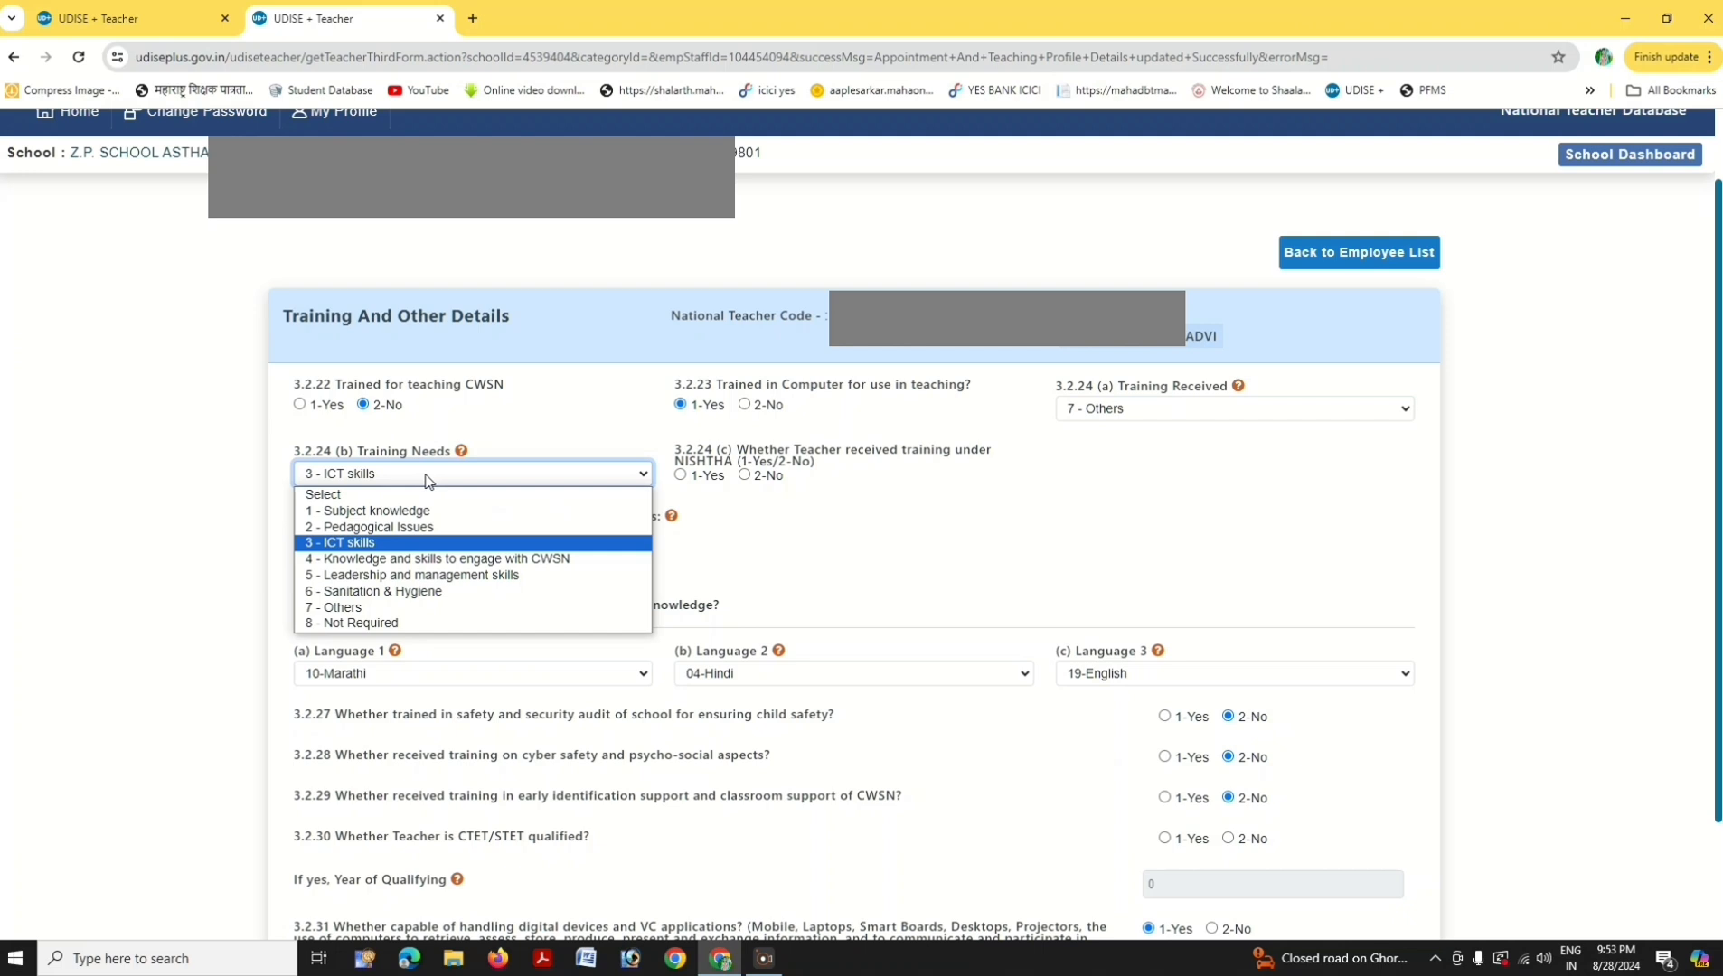
pyautogui.click(414, 543)
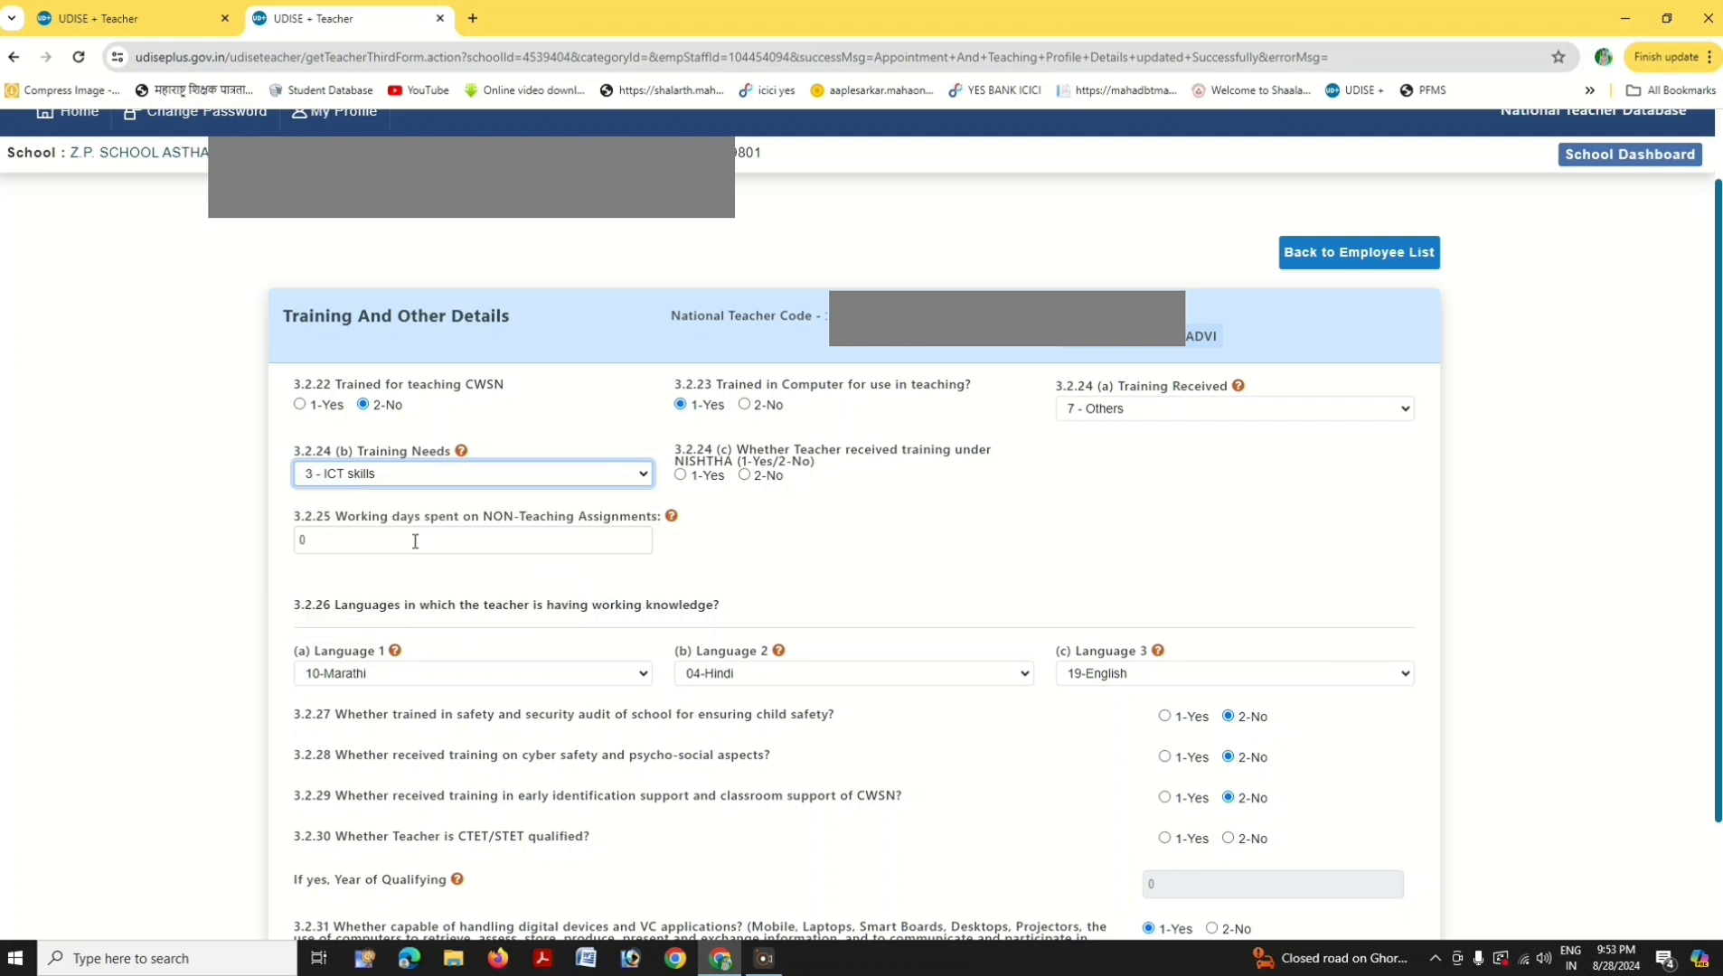
pyautogui.click(420, 504)
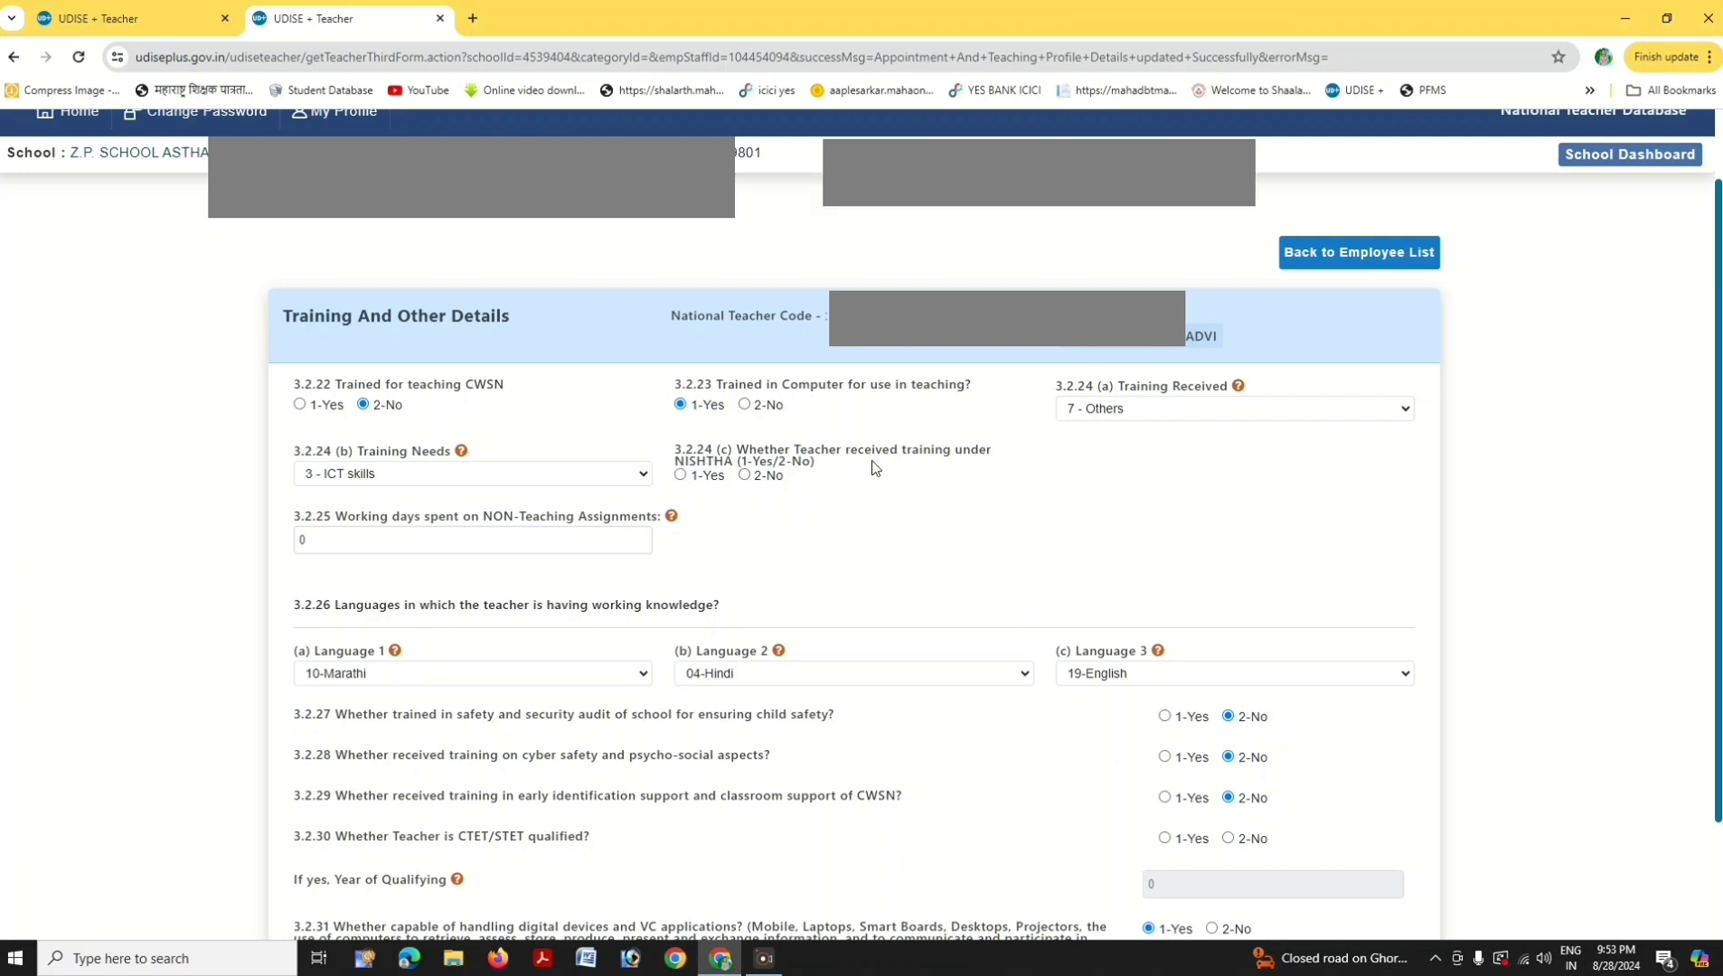
# - Set NISHTHA training to 1-Yes and CTET/STET qualified to 1-Yes with qualifying year 2008, and submit the training details update
pyautogui.click(683, 476)
pyautogui.scroll(-2, 715, 592)
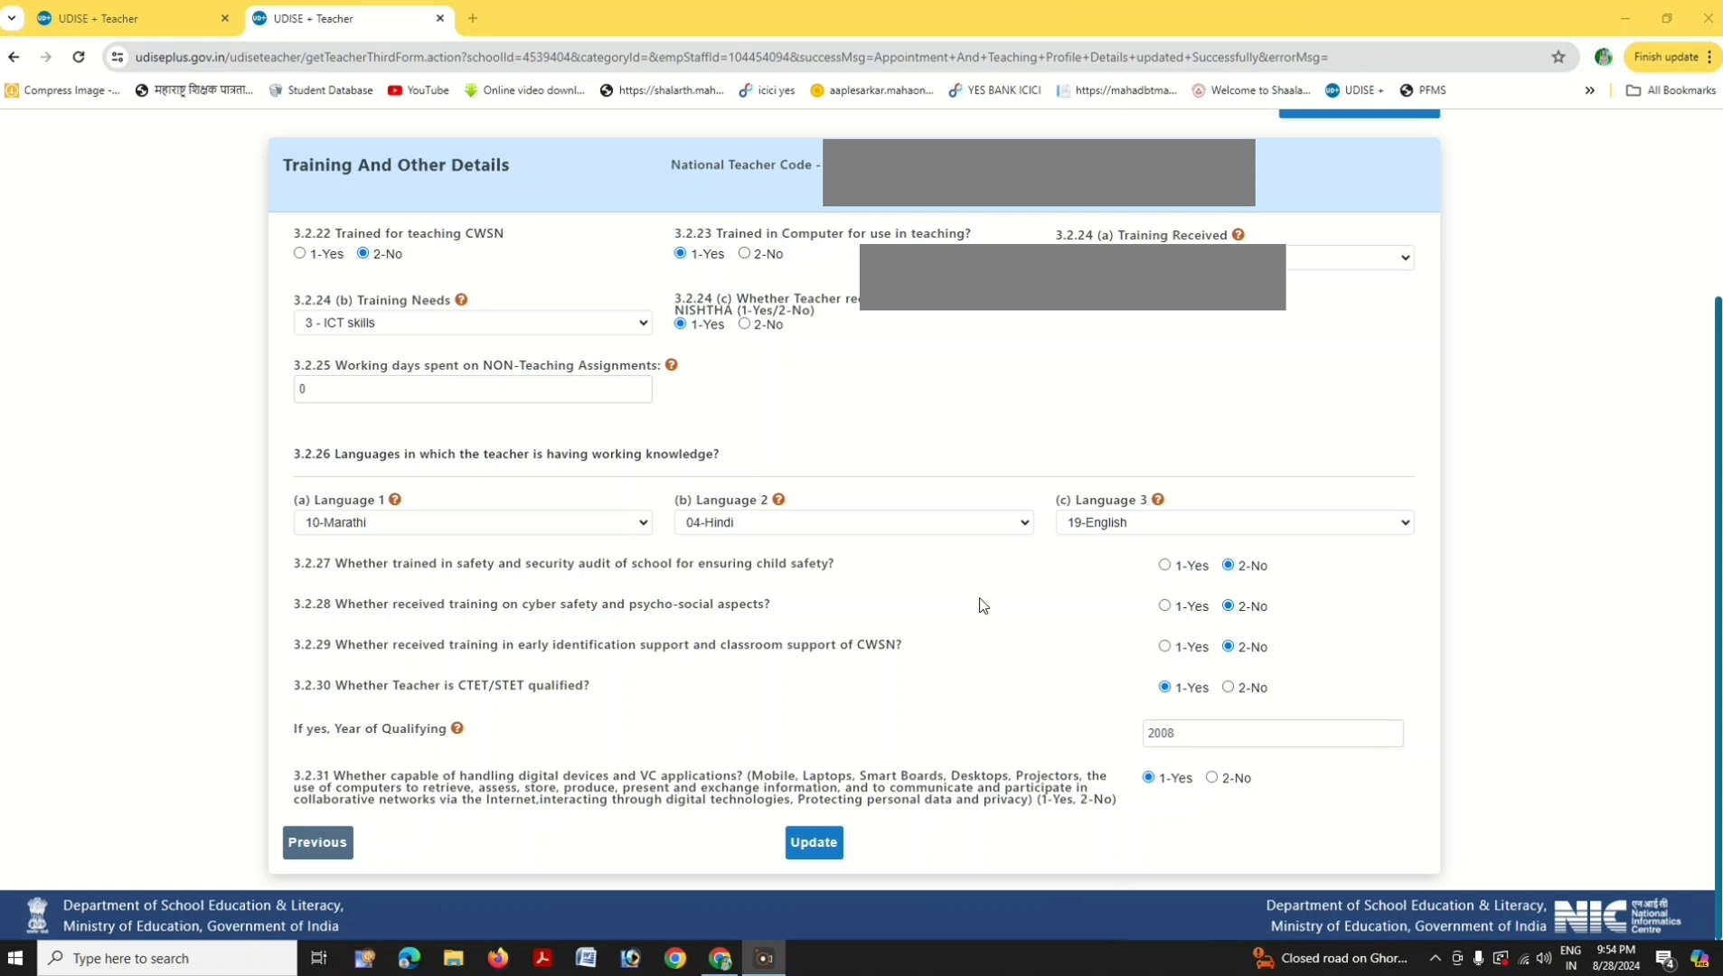
pyautogui.click(815, 844)
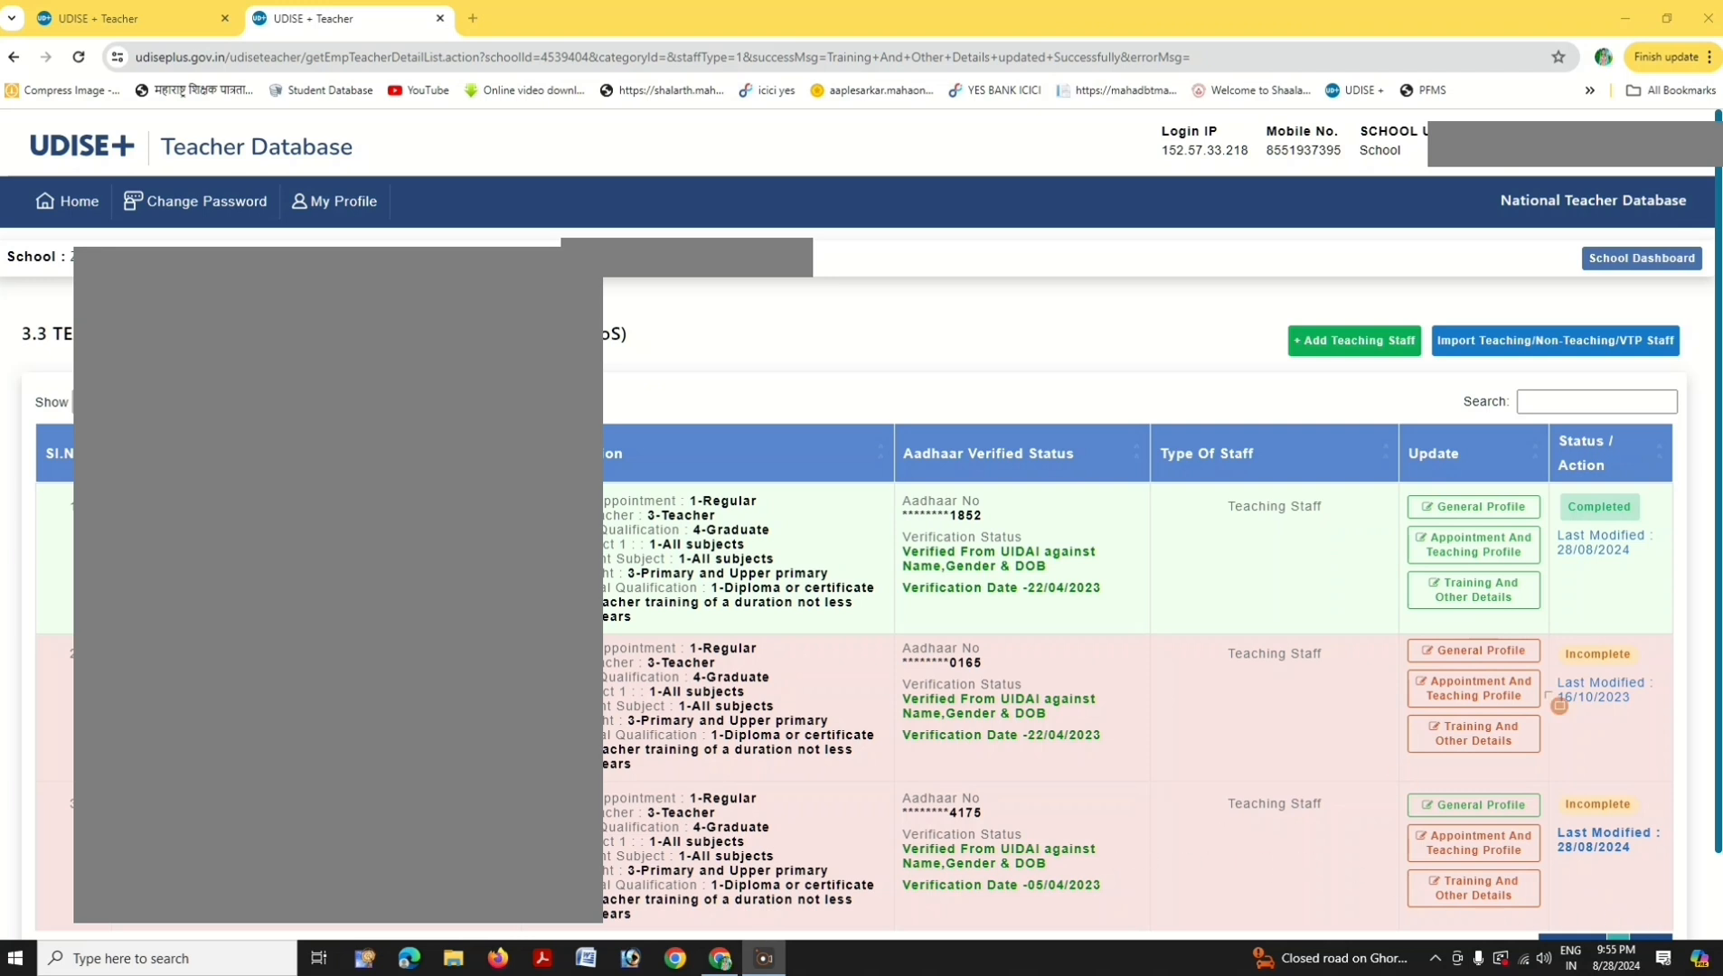
pyautogui.moveTo(1551, 480)
pyautogui.mouseDown()
pyautogui.moveTo(1606, 568)
pyautogui.moveTo(1673, 569)
pyautogui.mouseUp()
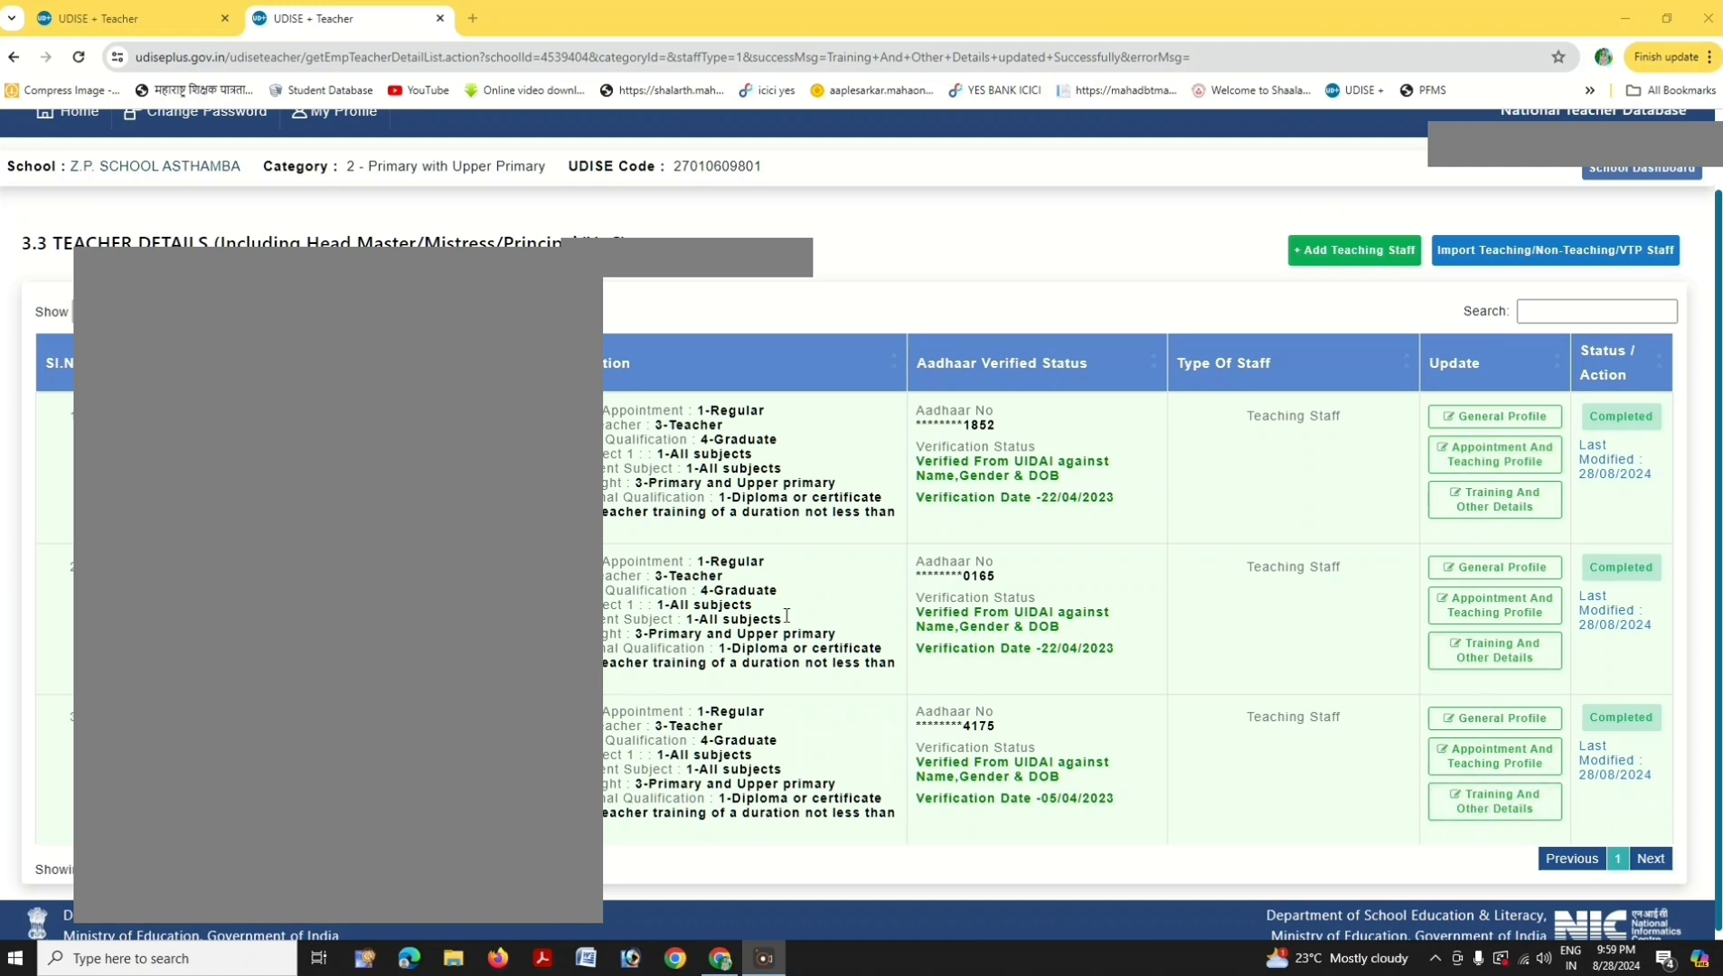
# - Return to the school dashboard and open the School Completion Status form for marking the teacher data complete
pyautogui.click(1632, 175)
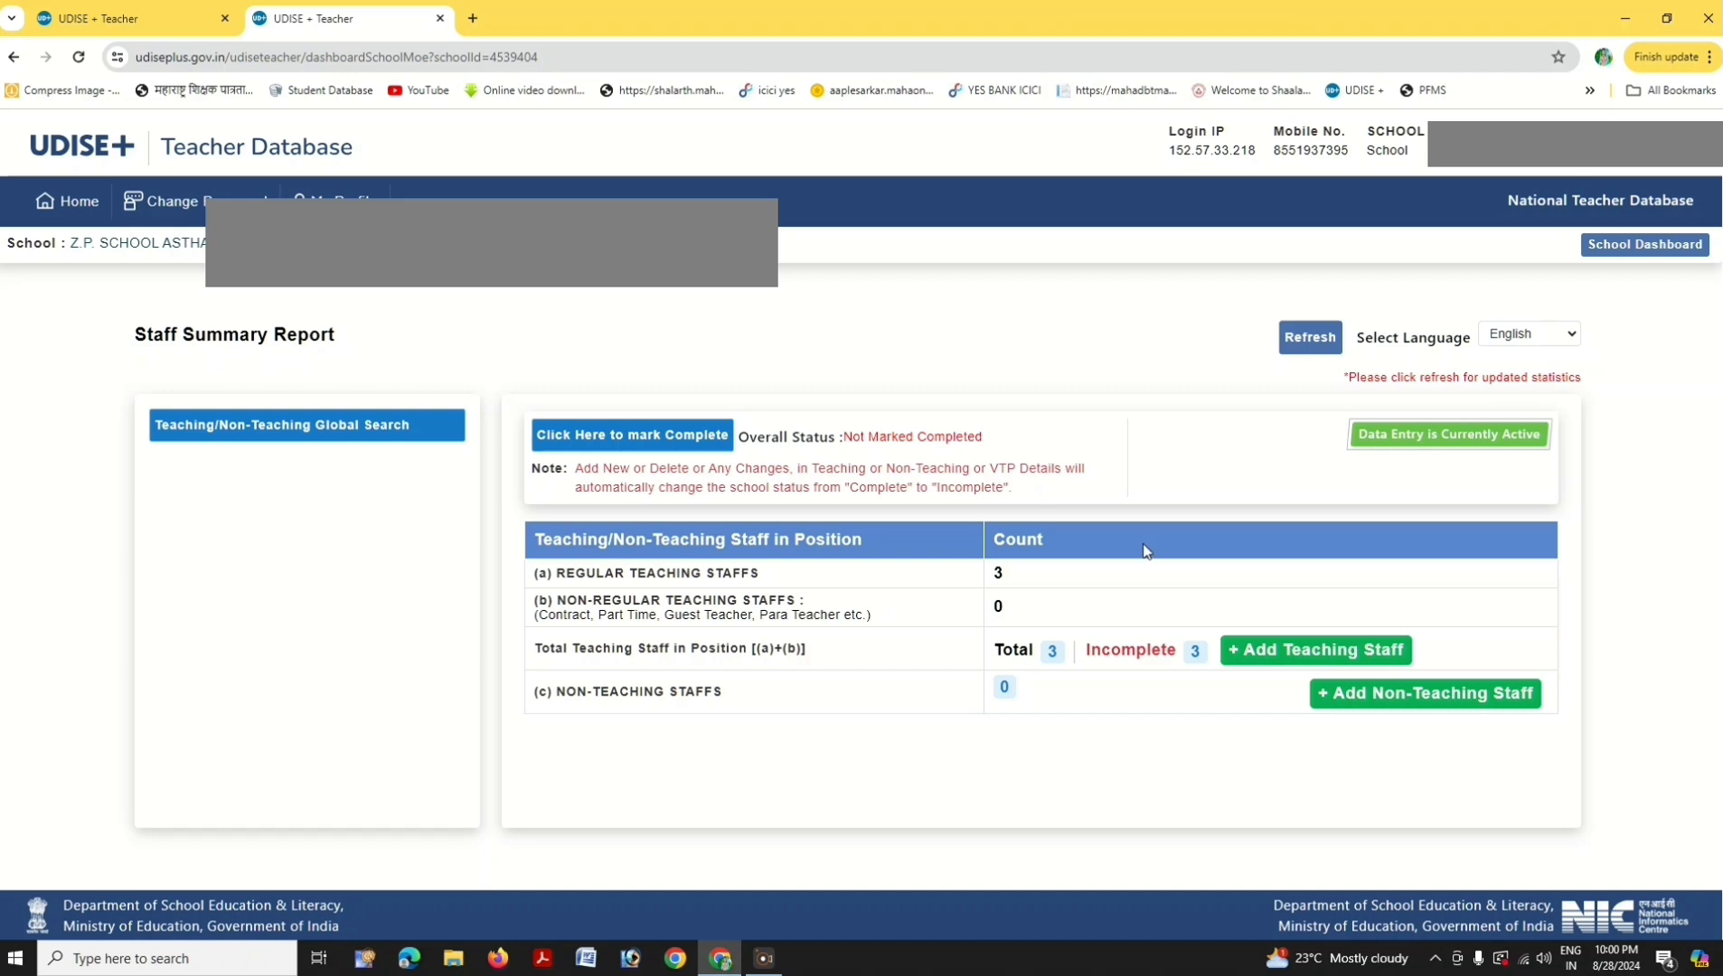
pyautogui.click(1649, 922)
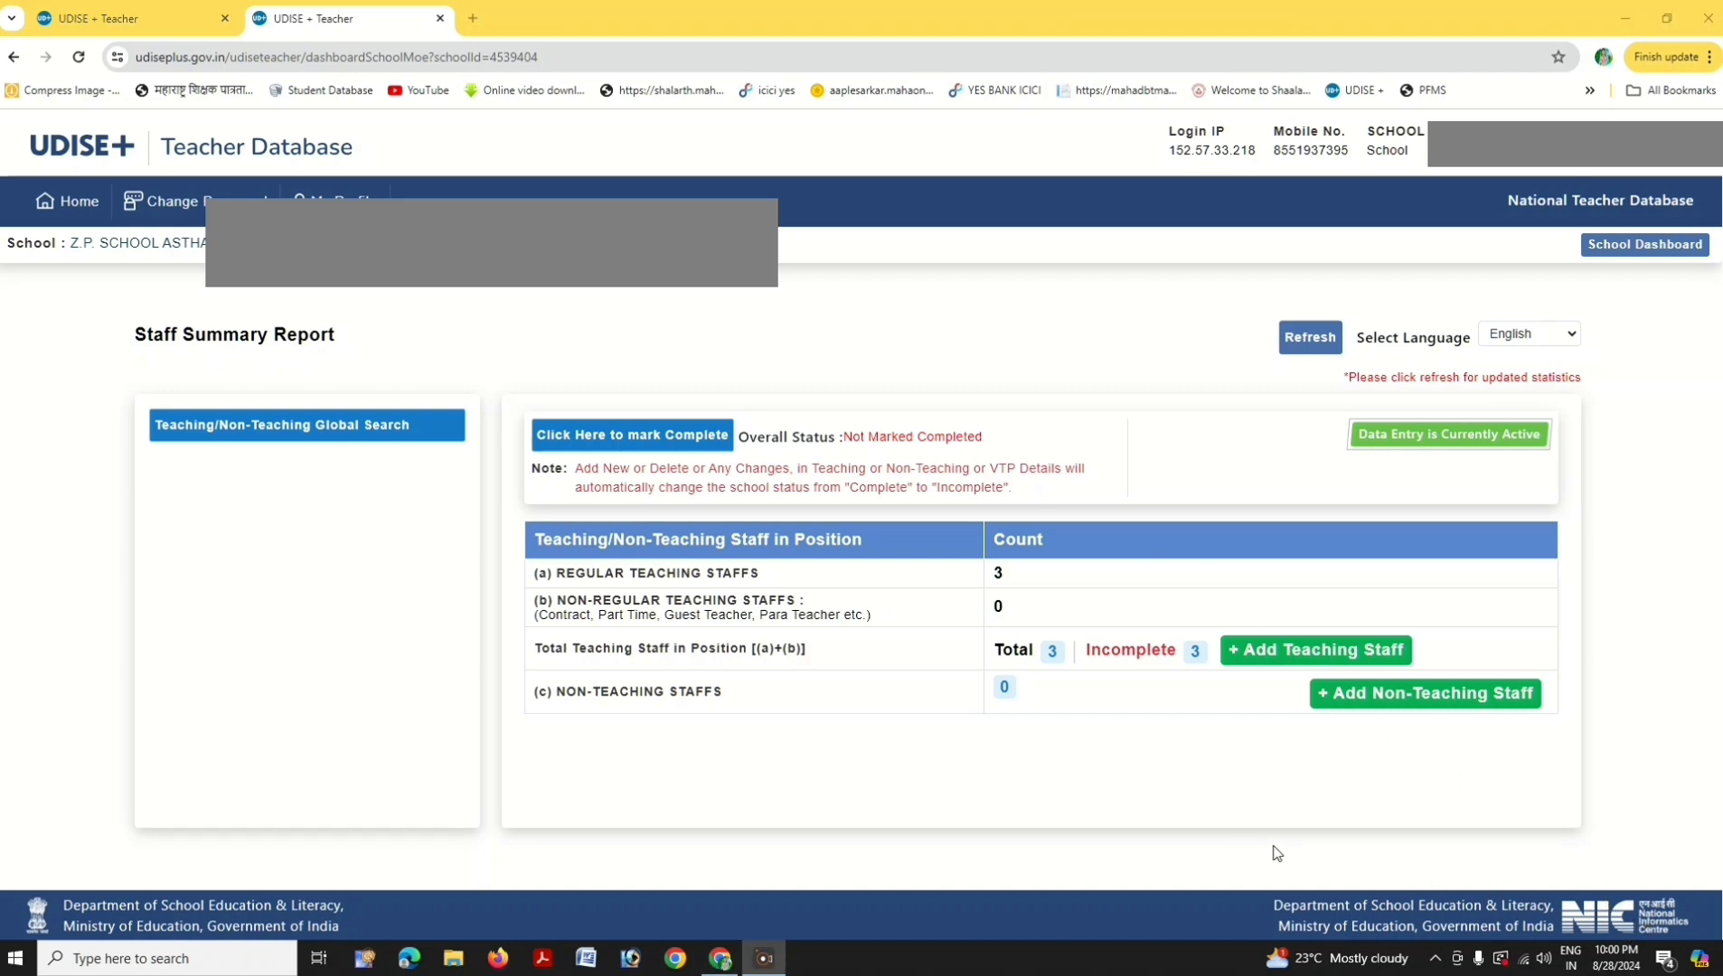
pyautogui.moveTo(941, 248)
pyautogui.mouseDown()
pyautogui.moveTo(611, 371)
pyautogui.moveTo(604, 409)
pyautogui.mouseUp()
pyautogui.click(638, 442)
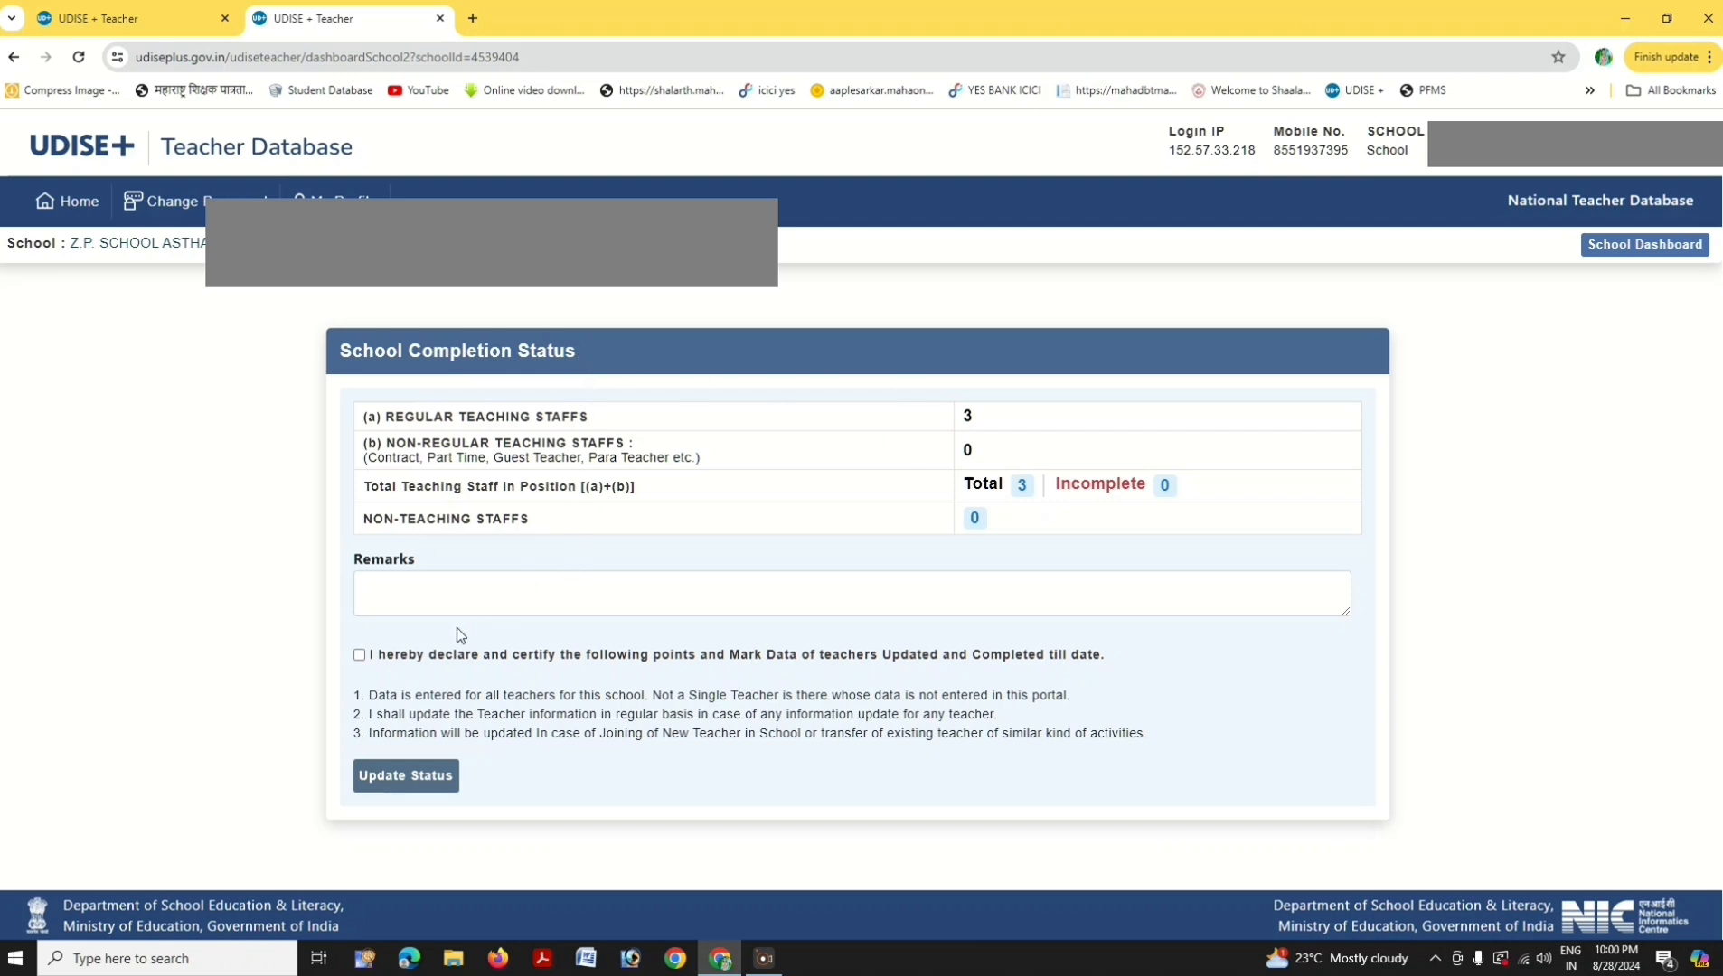
# - Enter "all teacher data is completed" as the remark on the School Completion Status form
pyautogui.click(390, 600)
pyautogui.write('all')
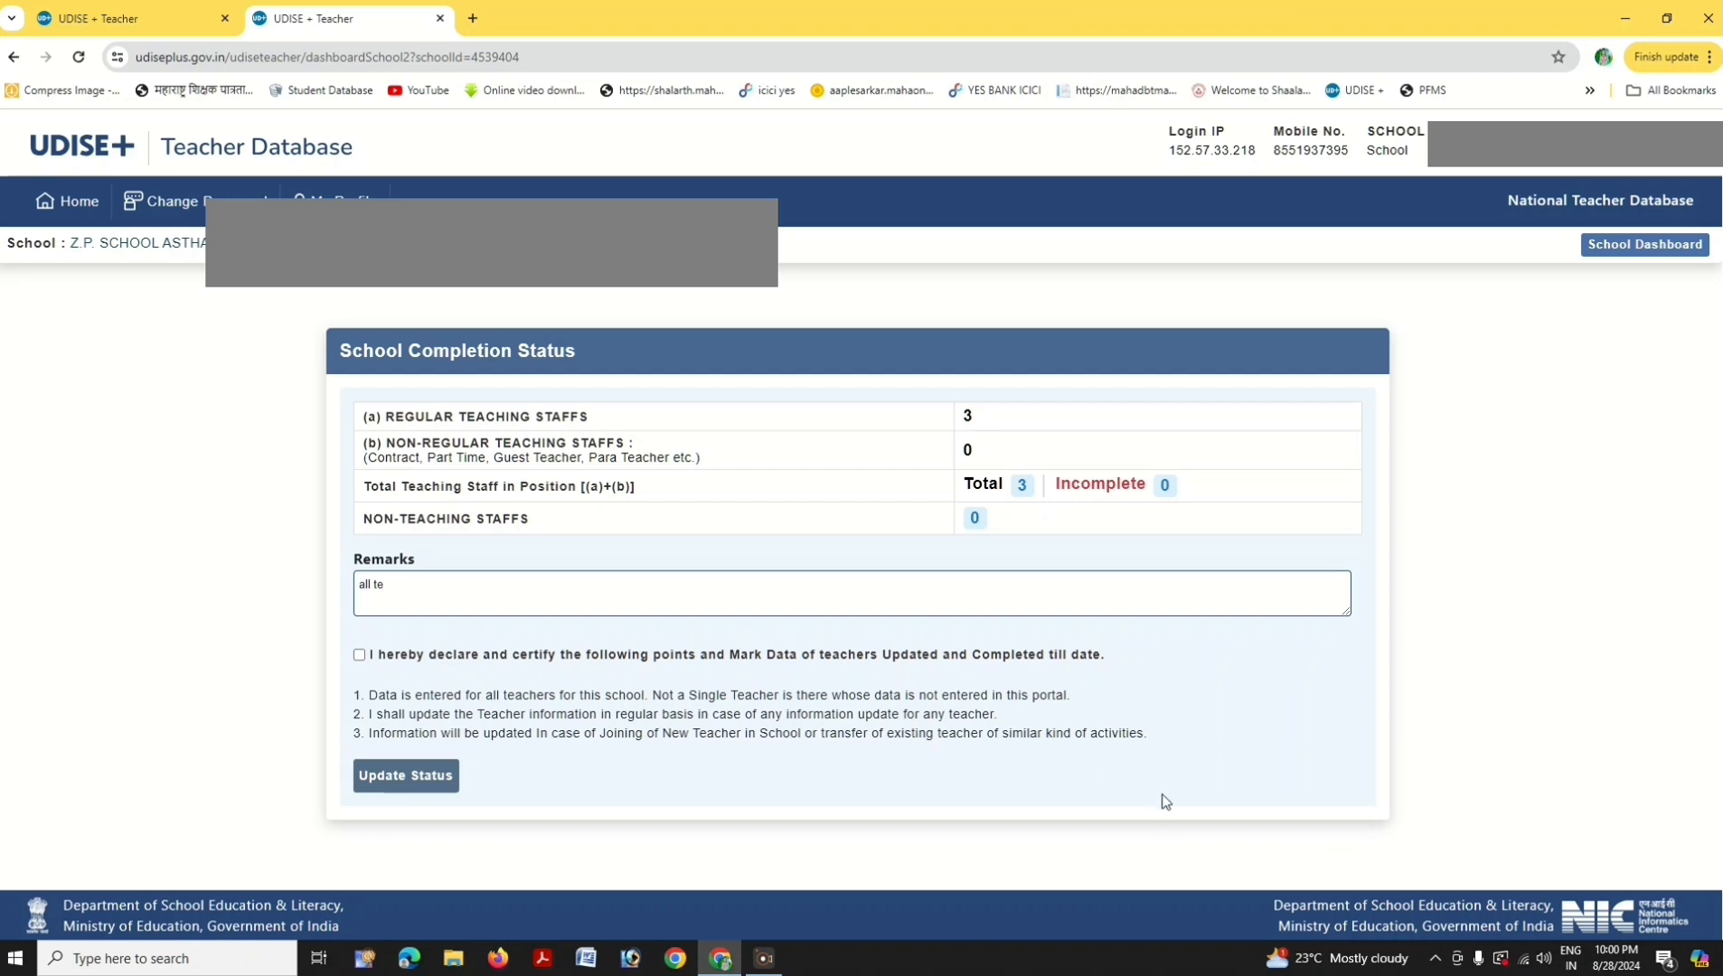
pyautogui.write(' te')
pyautogui.write('acher data is completed')
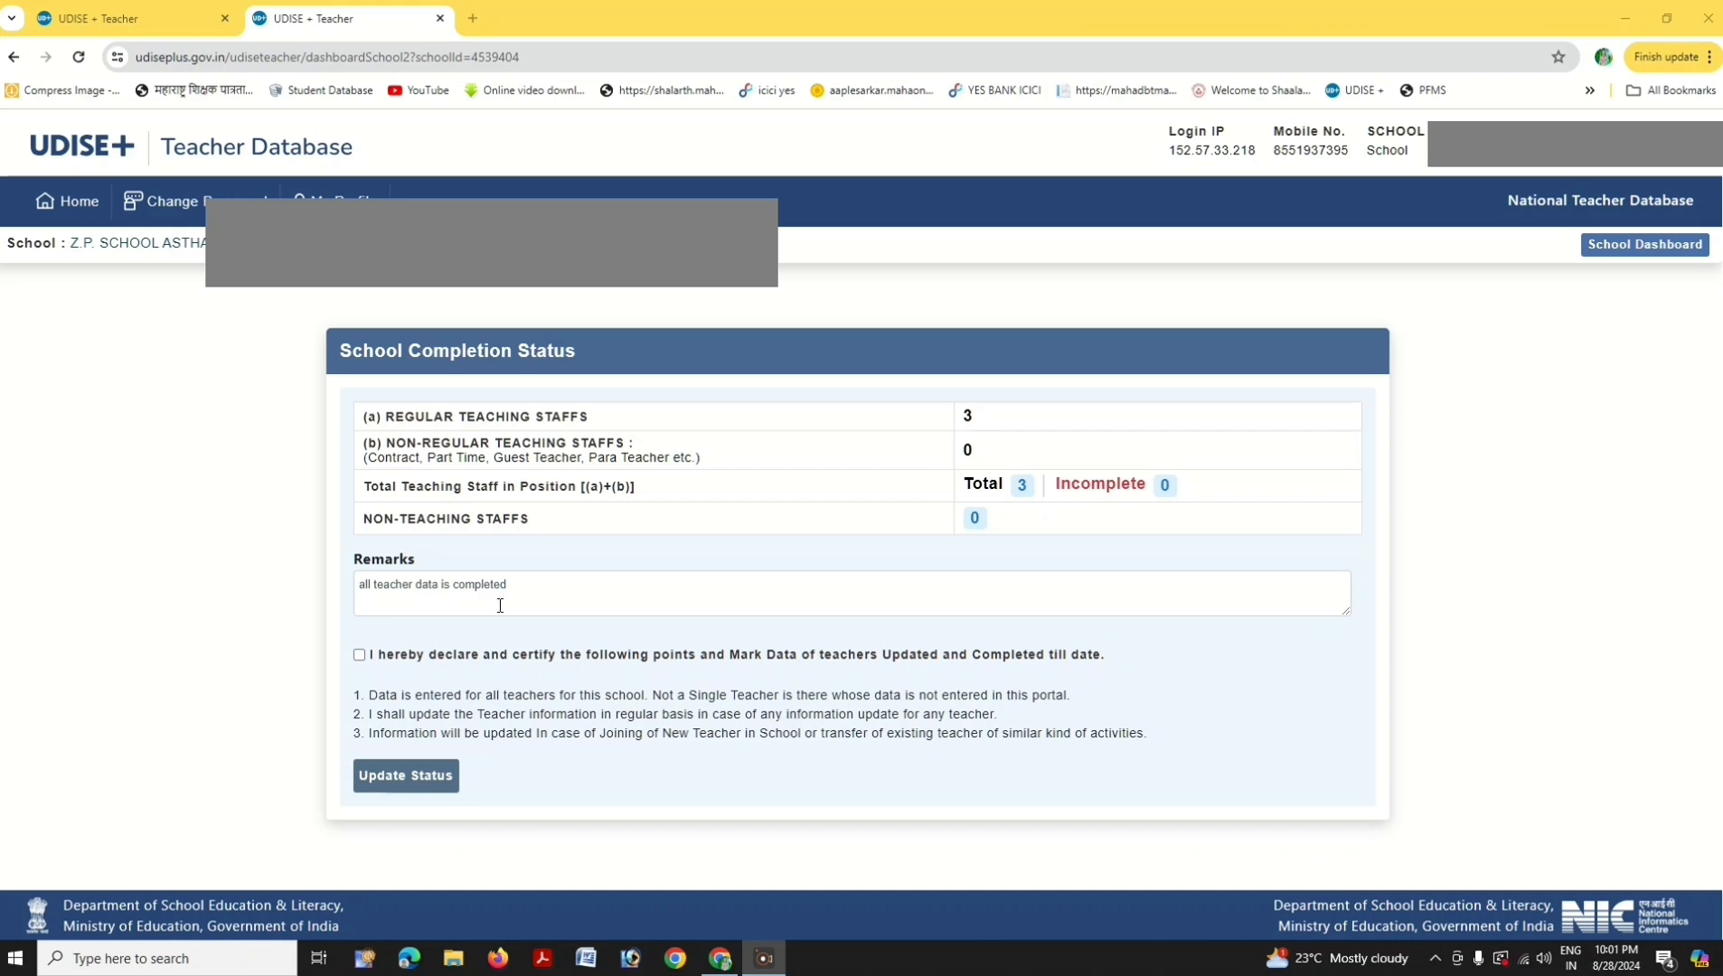
# - Accept the declaration certifying the teacher data as updated and completed, and submit and confirm the status update
pyautogui.click(358, 659)
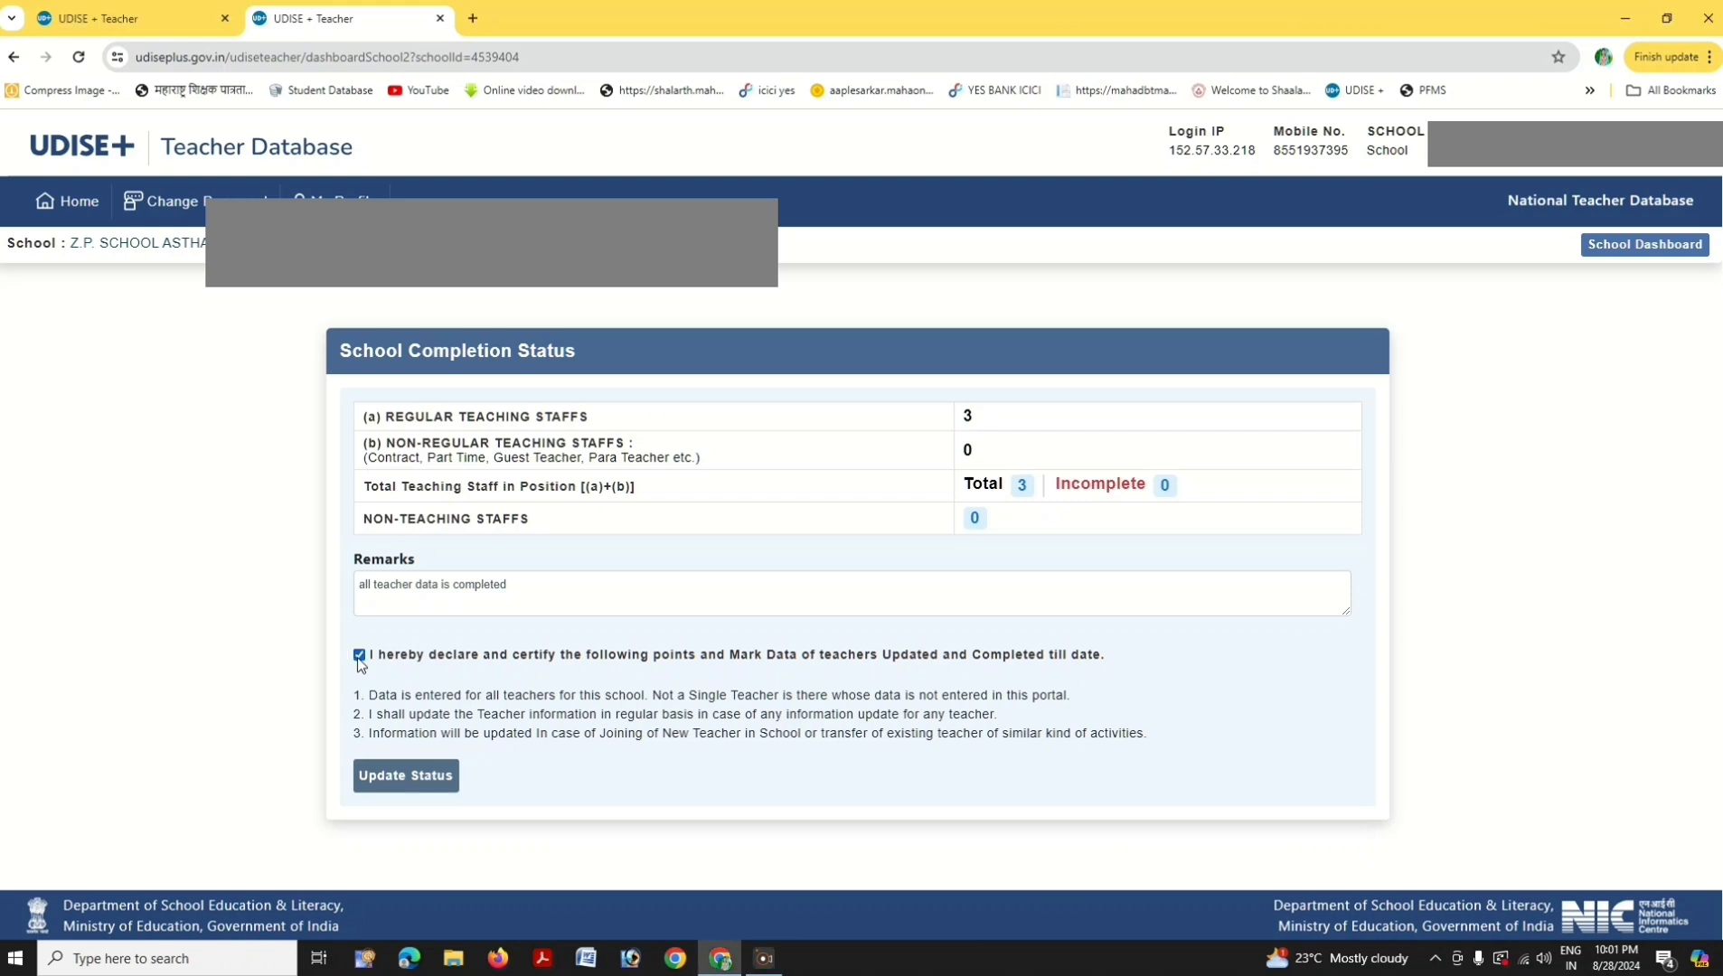
pyautogui.click(411, 787)
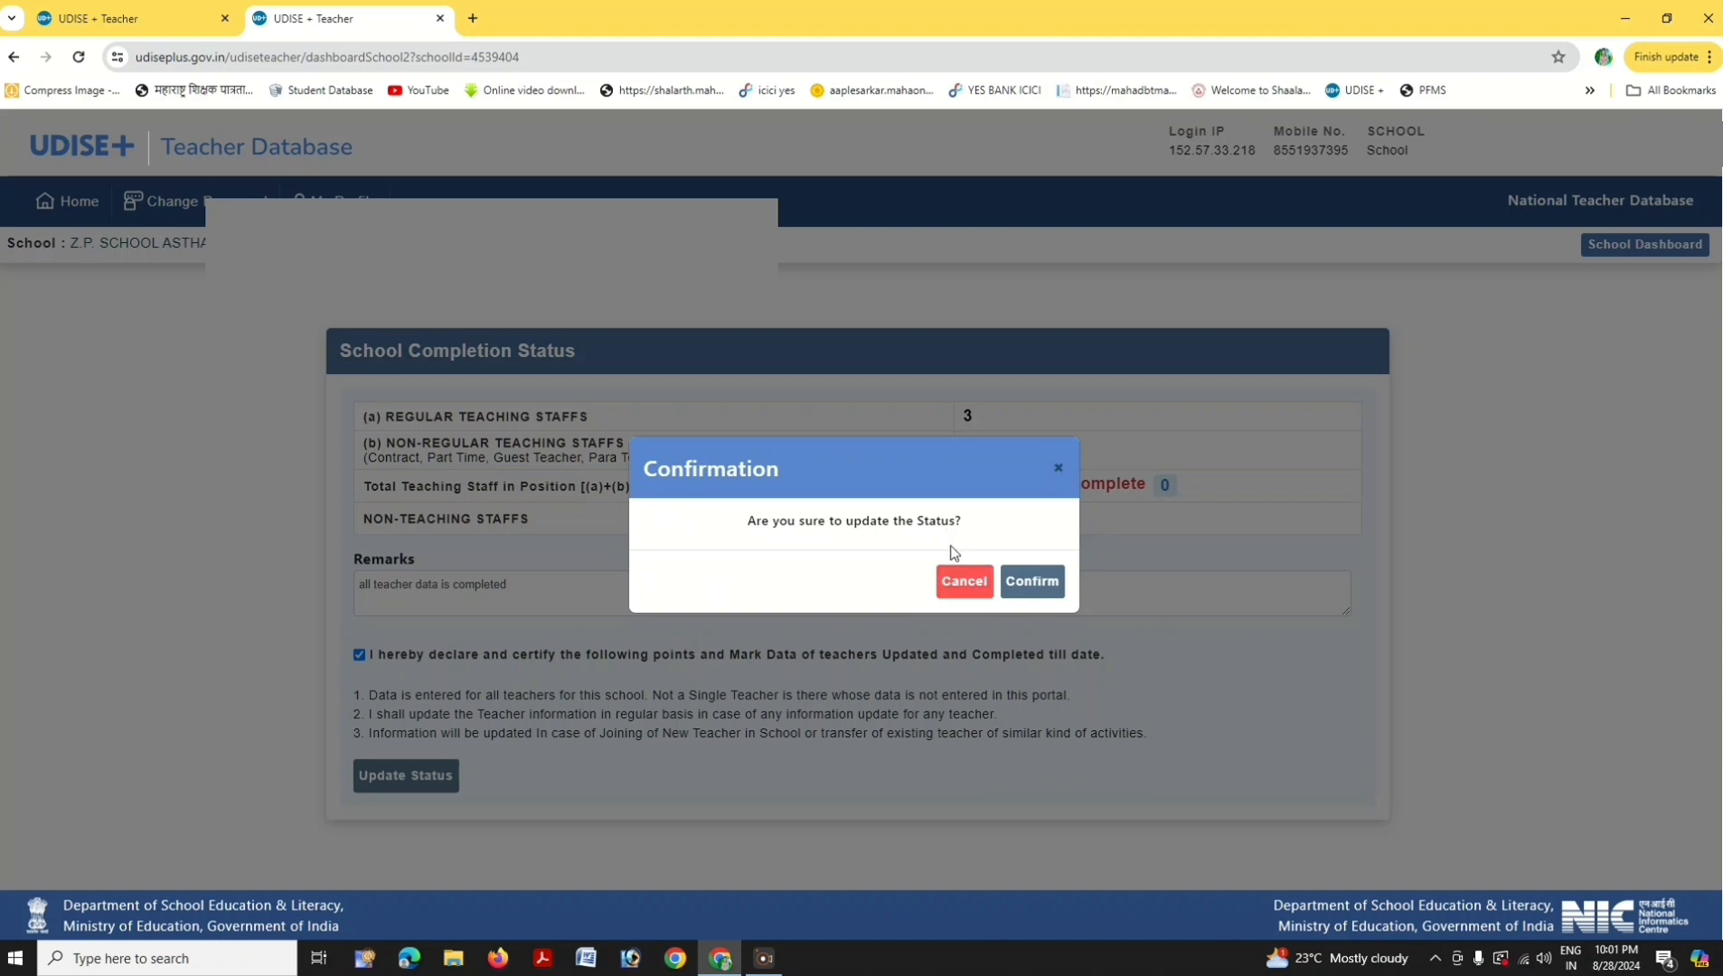
pyautogui.click(1039, 589)
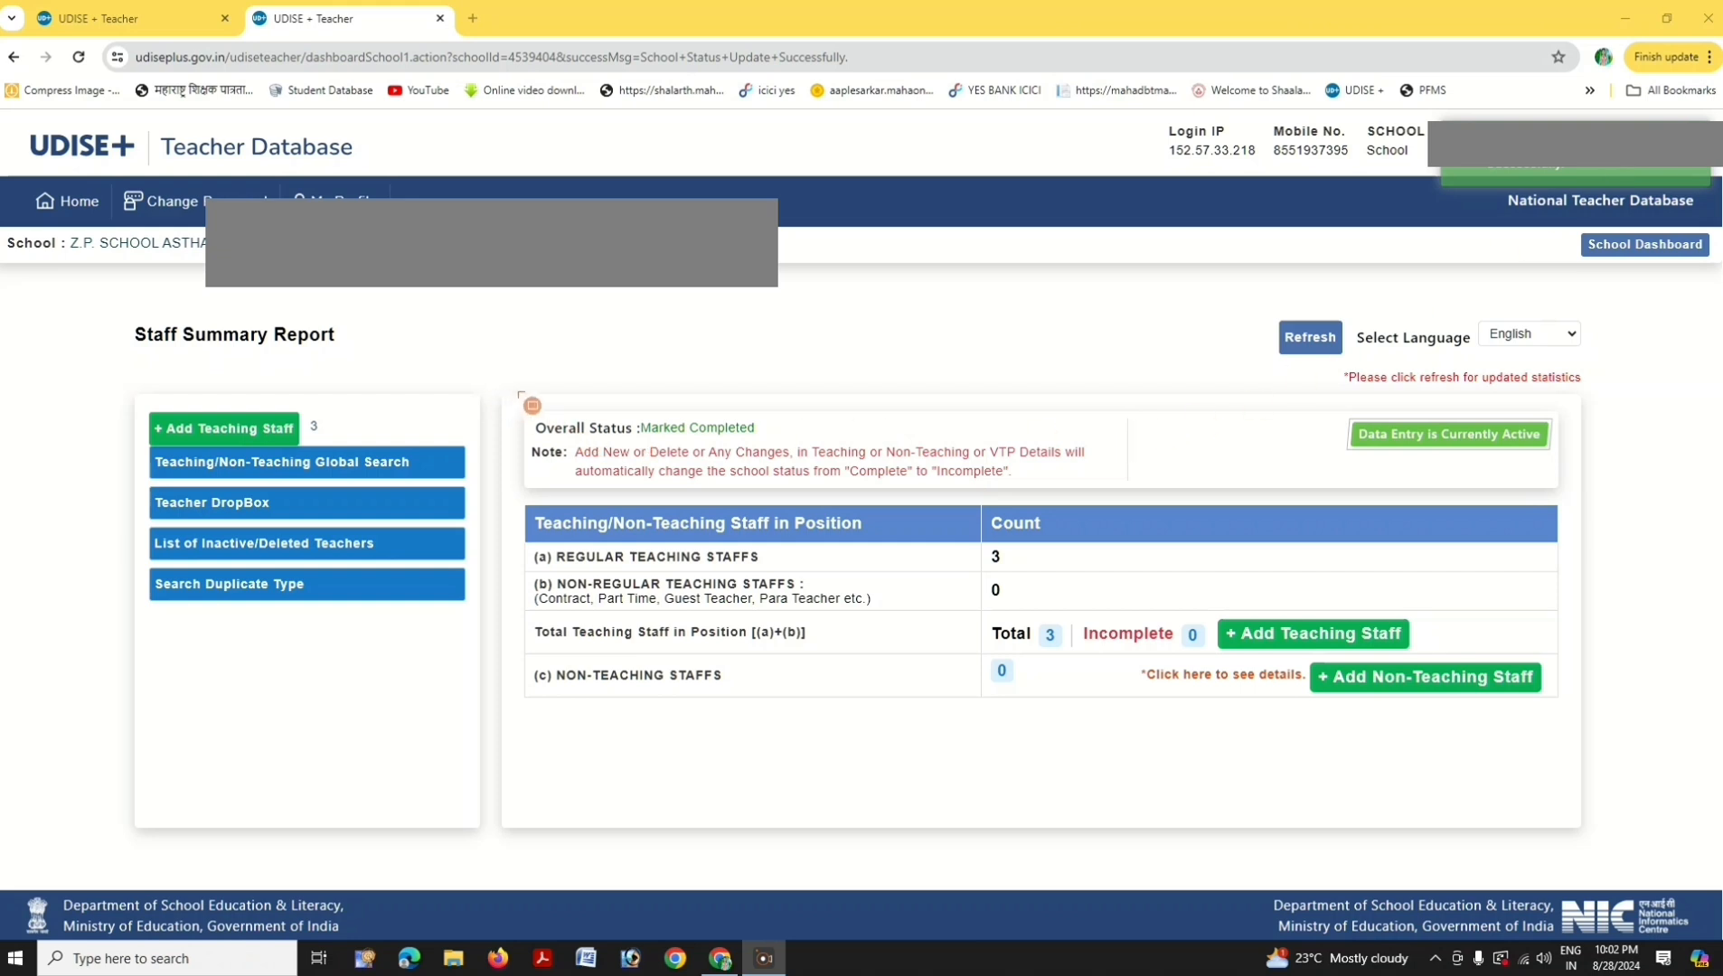
pyautogui.moveTo(543, 412)
pyautogui.mouseDown()
pyautogui.moveTo(561, 455)
pyautogui.moveTo(779, 453)
pyautogui.mouseUp()
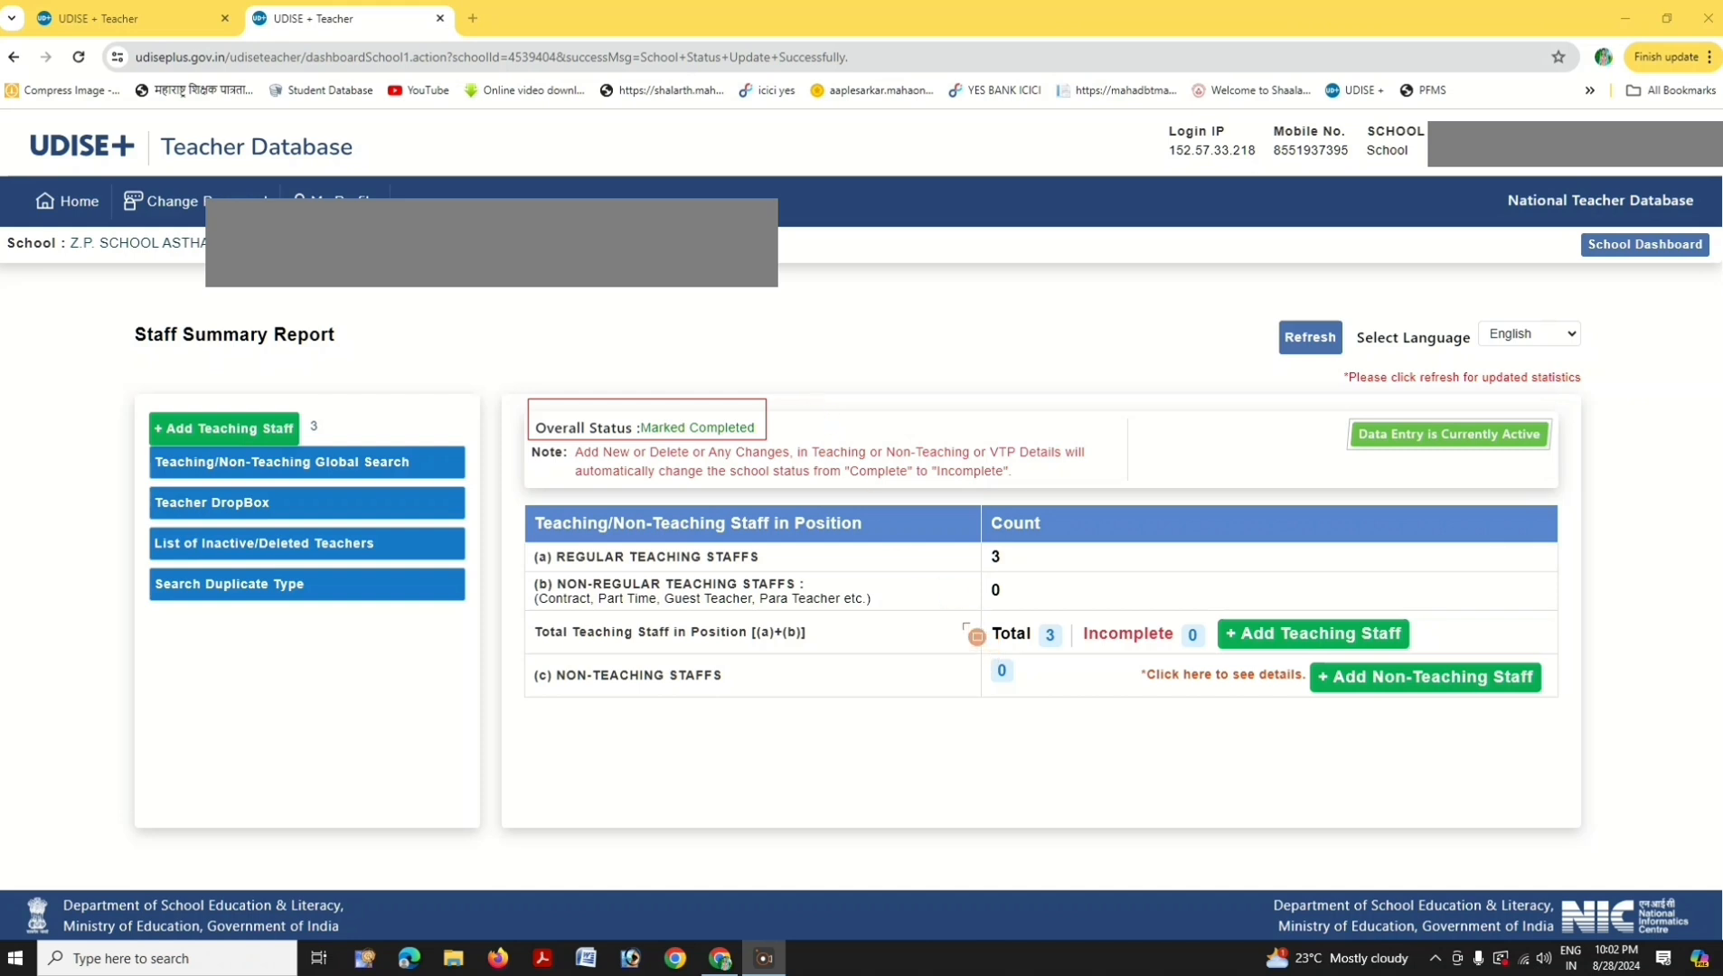
pyautogui.moveTo(983, 626); pyautogui.dragTo(1075, 663)
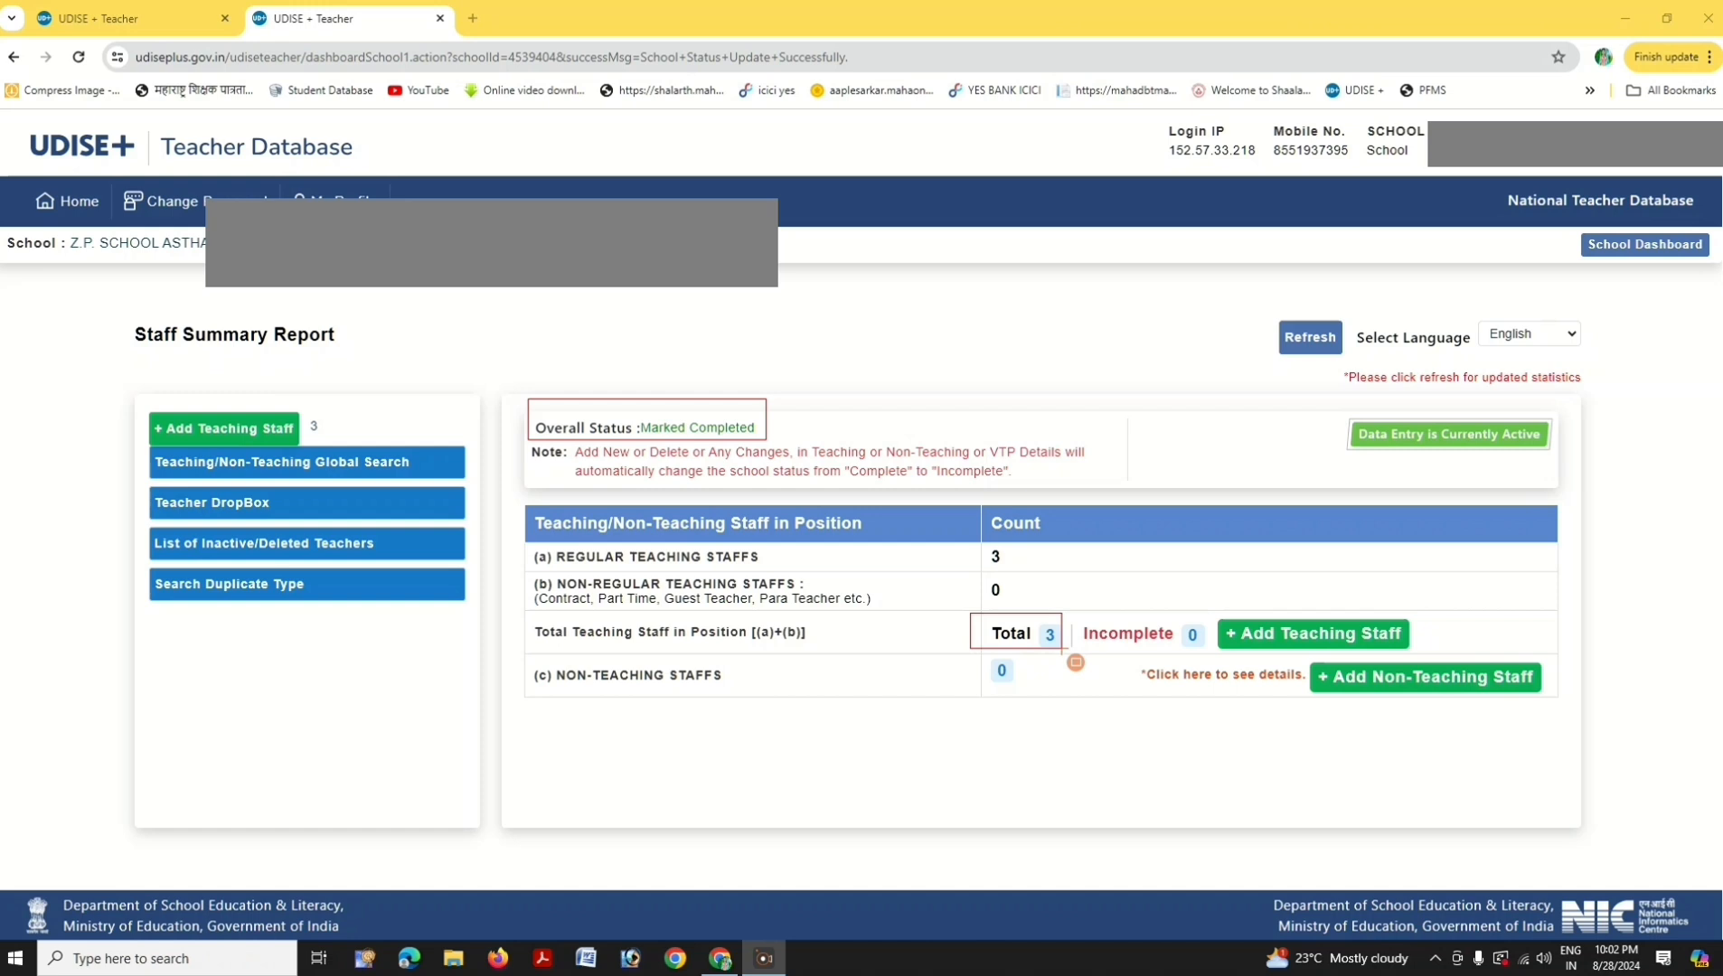
pyautogui.moveTo(1074, 607)
pyautogui.mouseDown()
pyautogui.moveTo(1097, 651)
pyautogui.moveTo(1223, 667)
pyautogui.mouseUp()
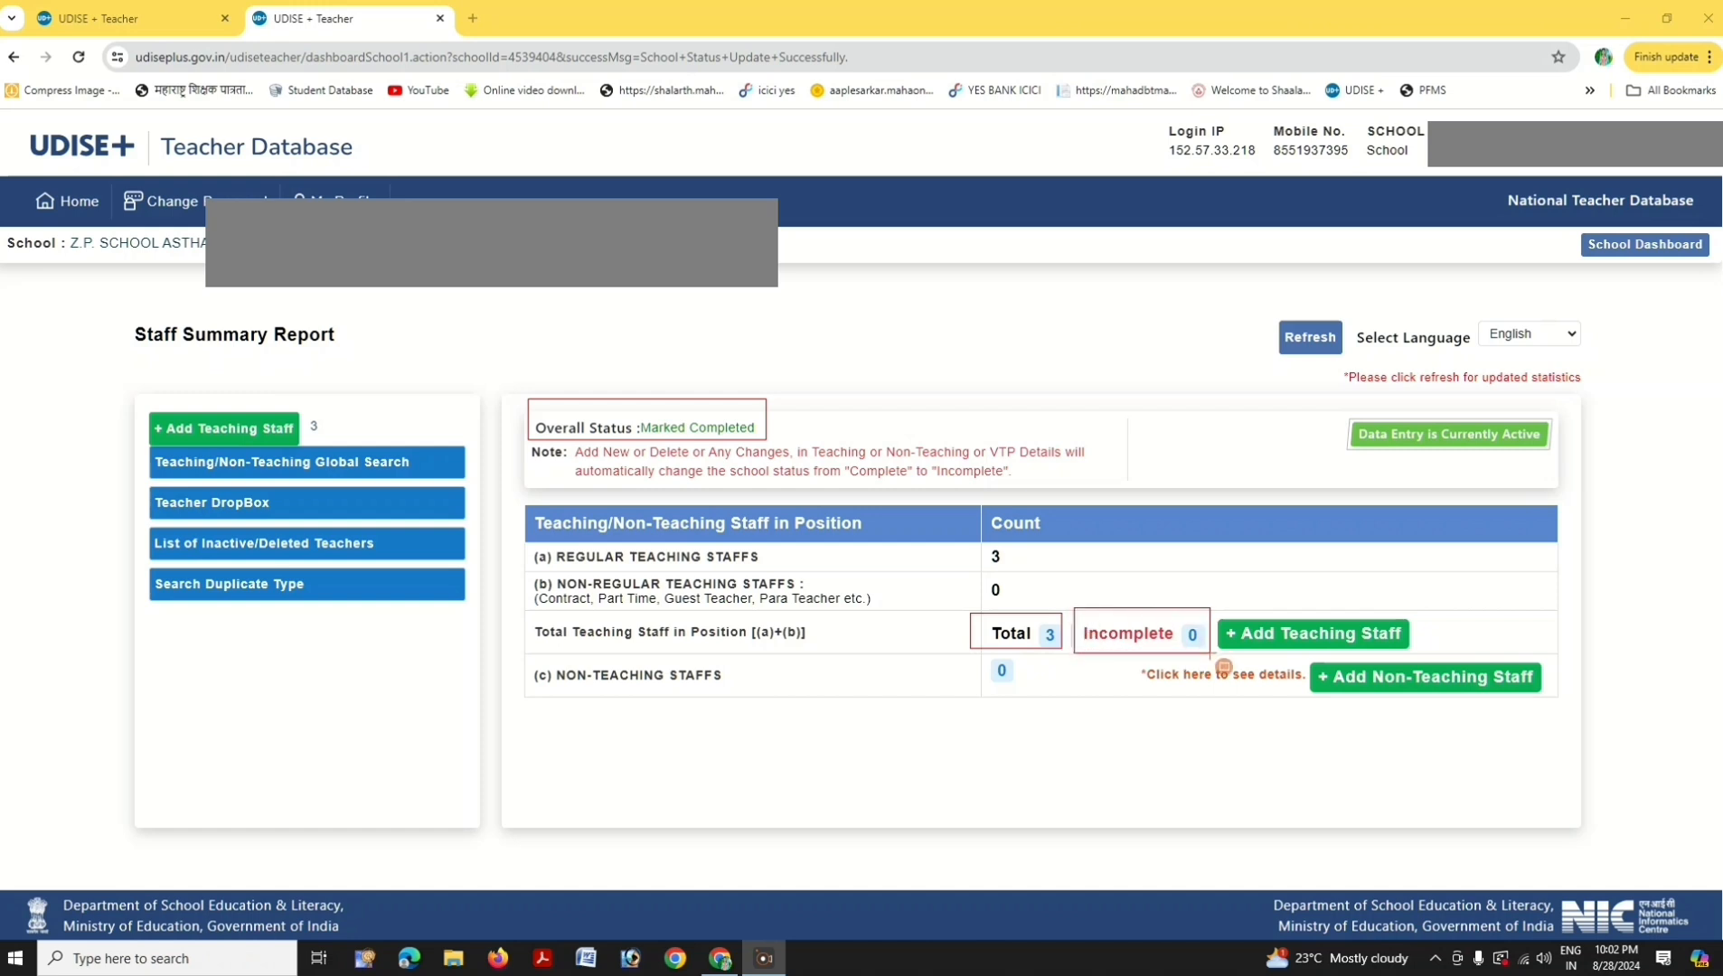
pyautogui.moveTo(322, 405); pyautogui.dragTo(333, 416)
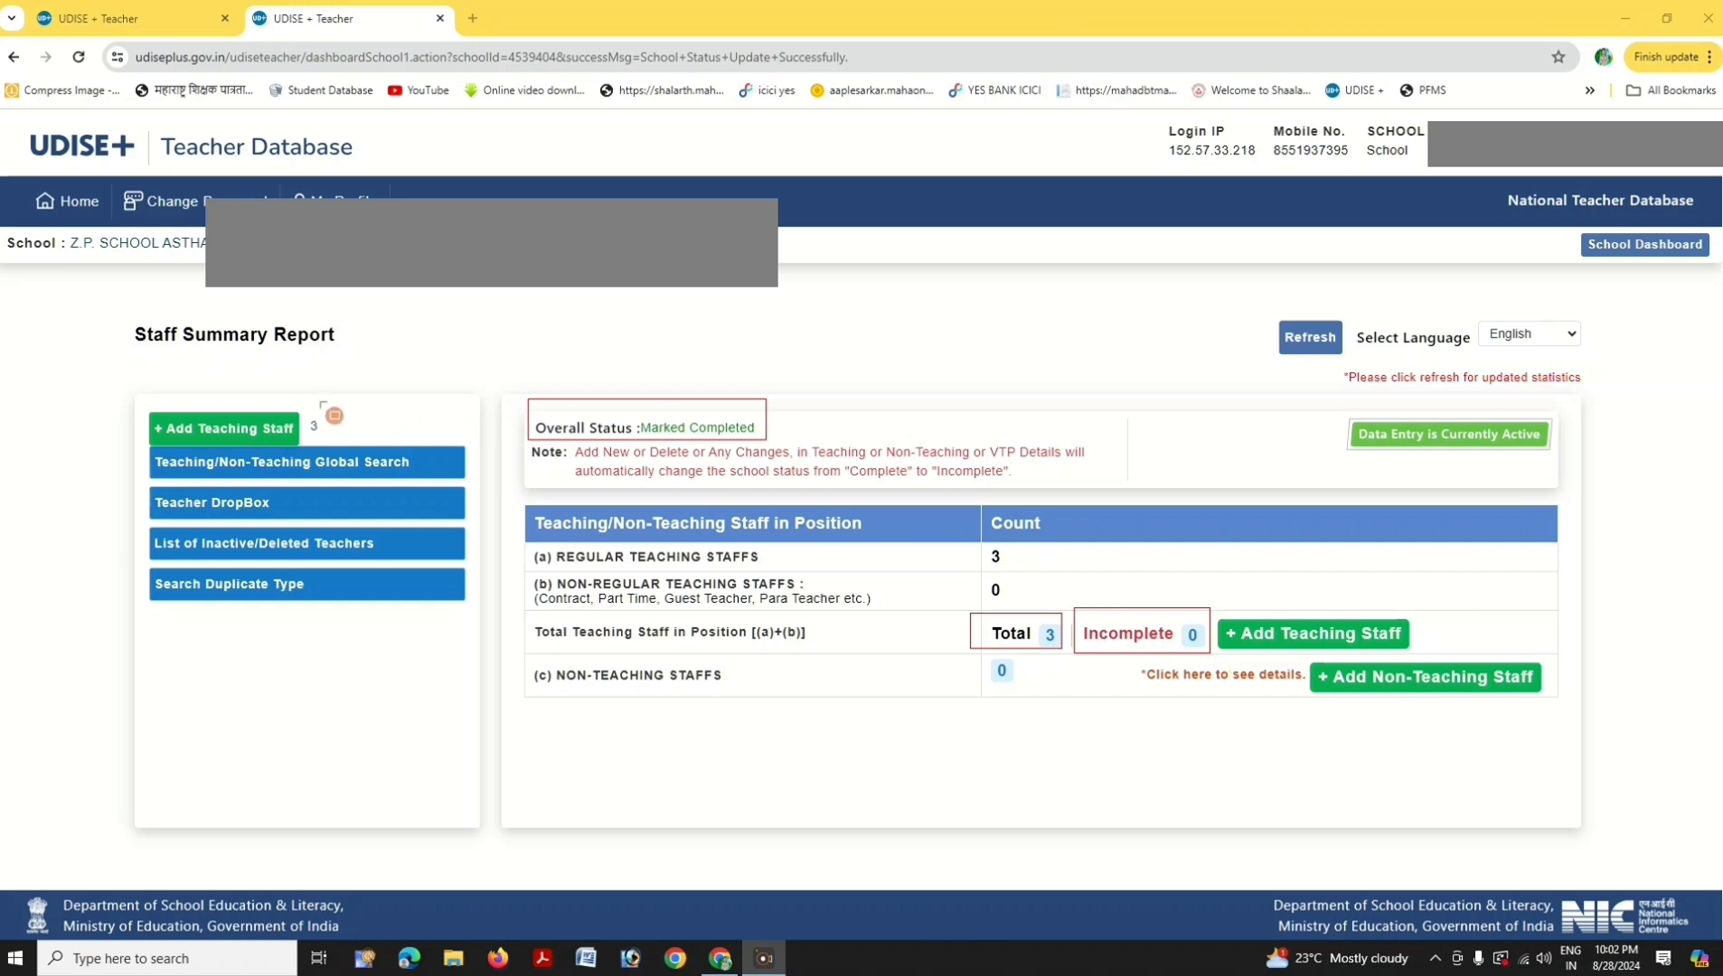